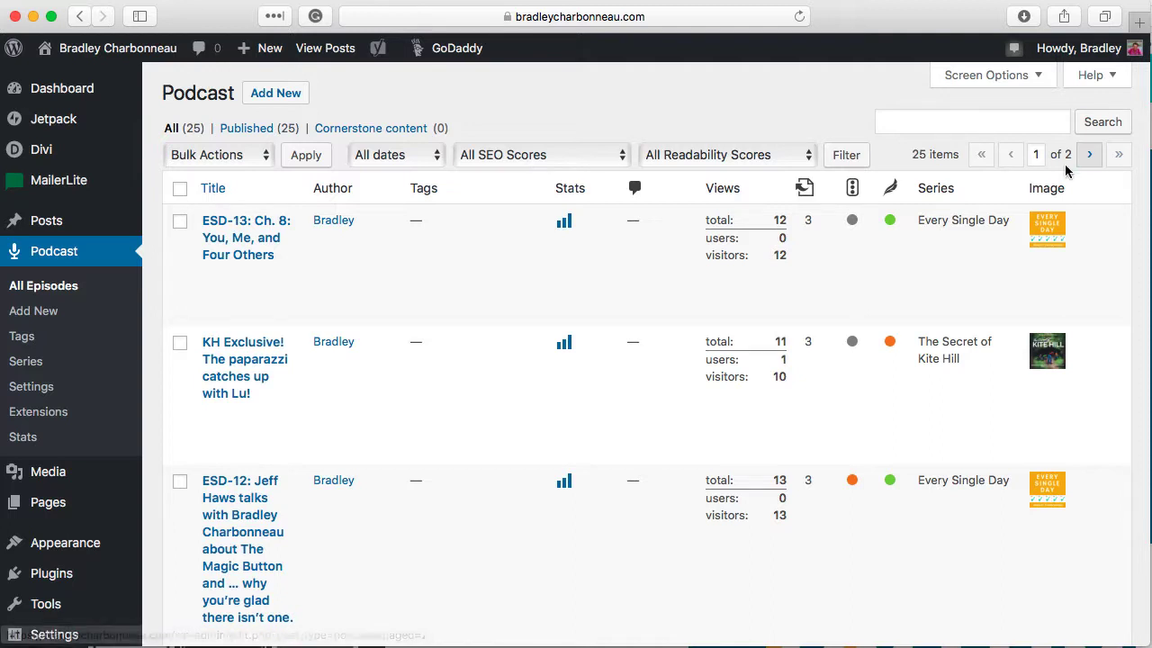
{"action": "mouse_move", "coordinate": [284, 271]}
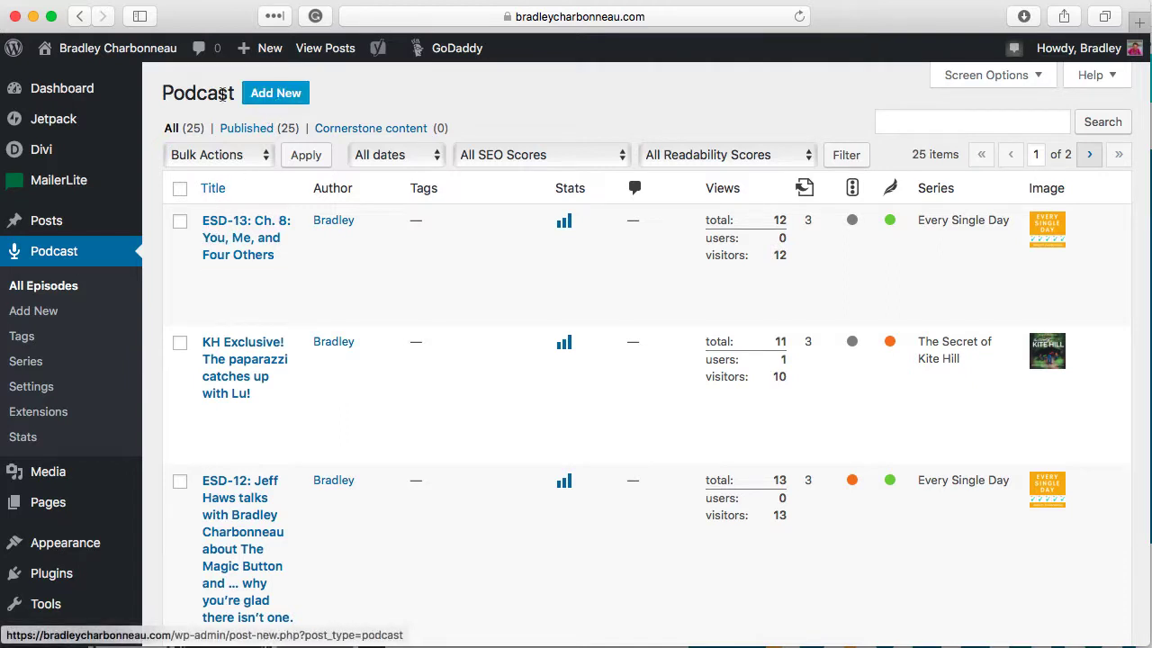
{"action": "left_click", "coordinate": [270, 96]}
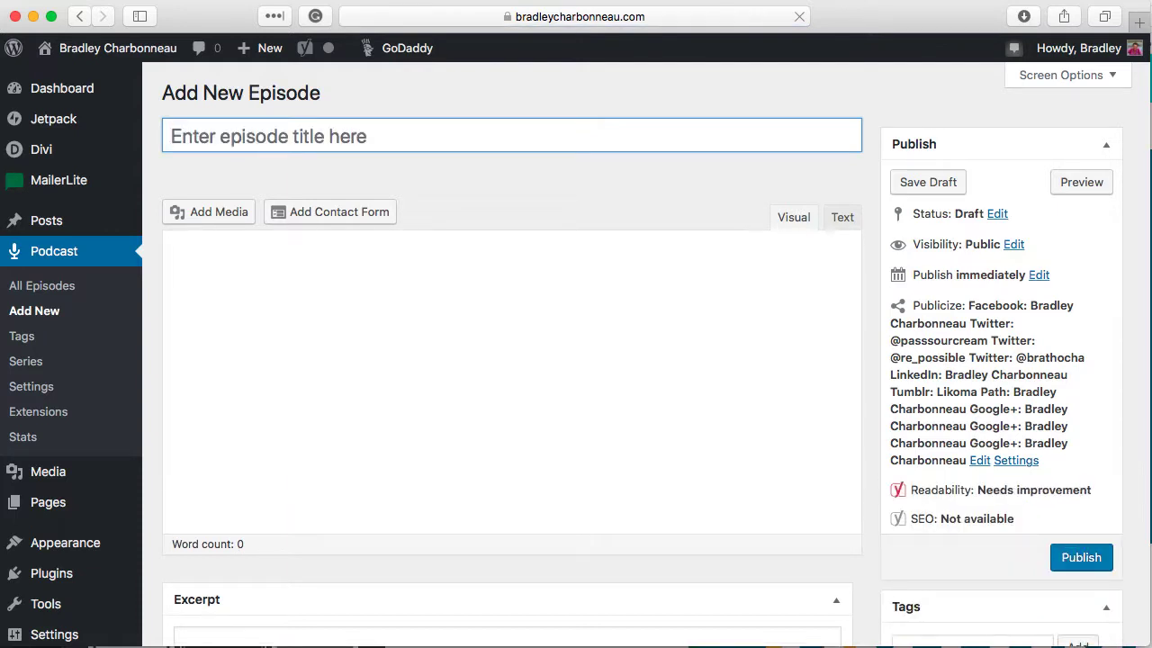
{"action": "key", "text": "super+Tab"}
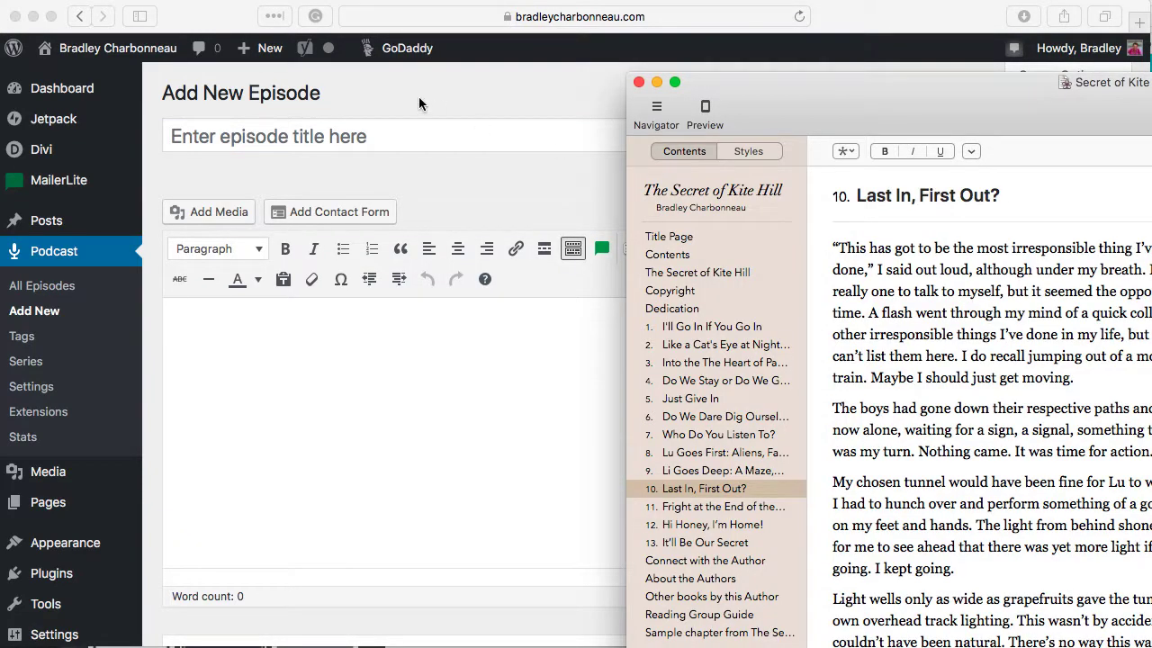
Step: Check the list of all podcast episodes for the most recent Kite Hill chapter
{"action": "left_click", "coordinate": [69, 287]}
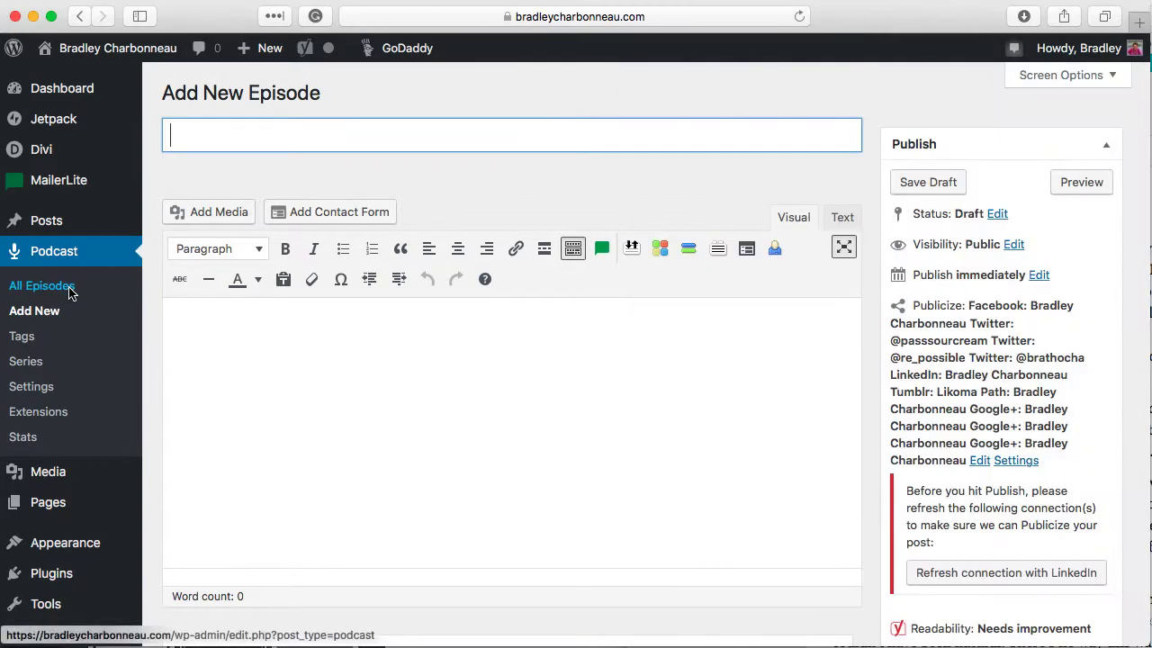
{"action": "left_click", "coordinate": [56, 288]}
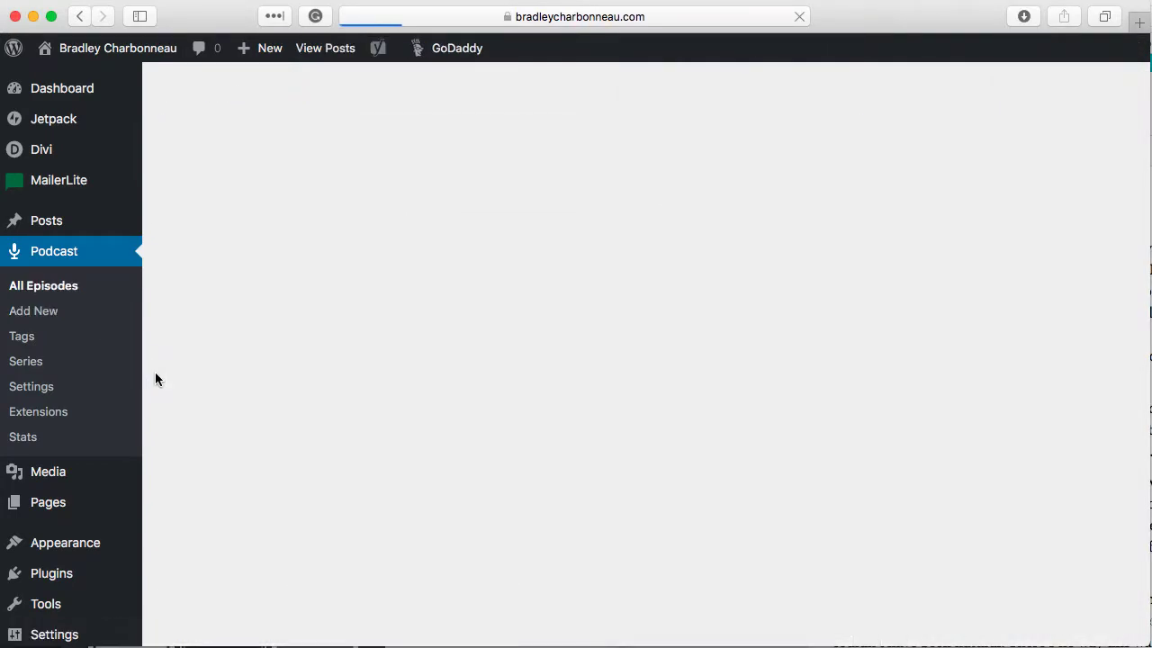
{"action": "scroll", "coordinate": [155, 378], "scroll_direction": "down", "scroll_amount": 2}
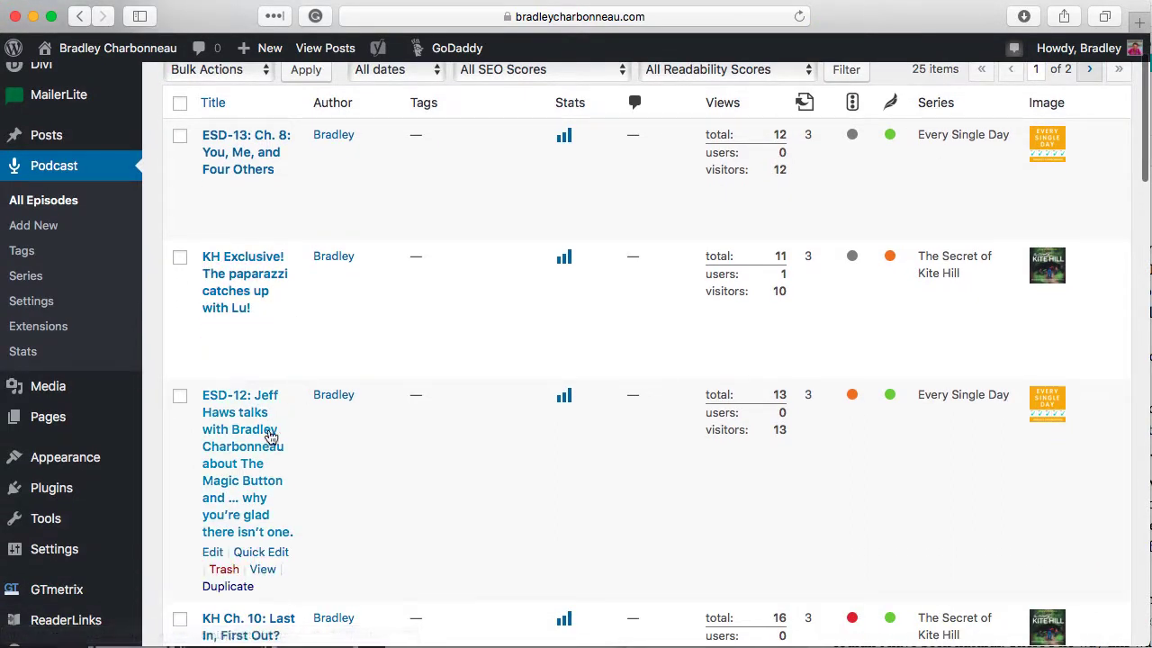
{"action": "scroll", "coordinate": [252, 452], "scroll_direction": "down", "scroll_amount": 5}
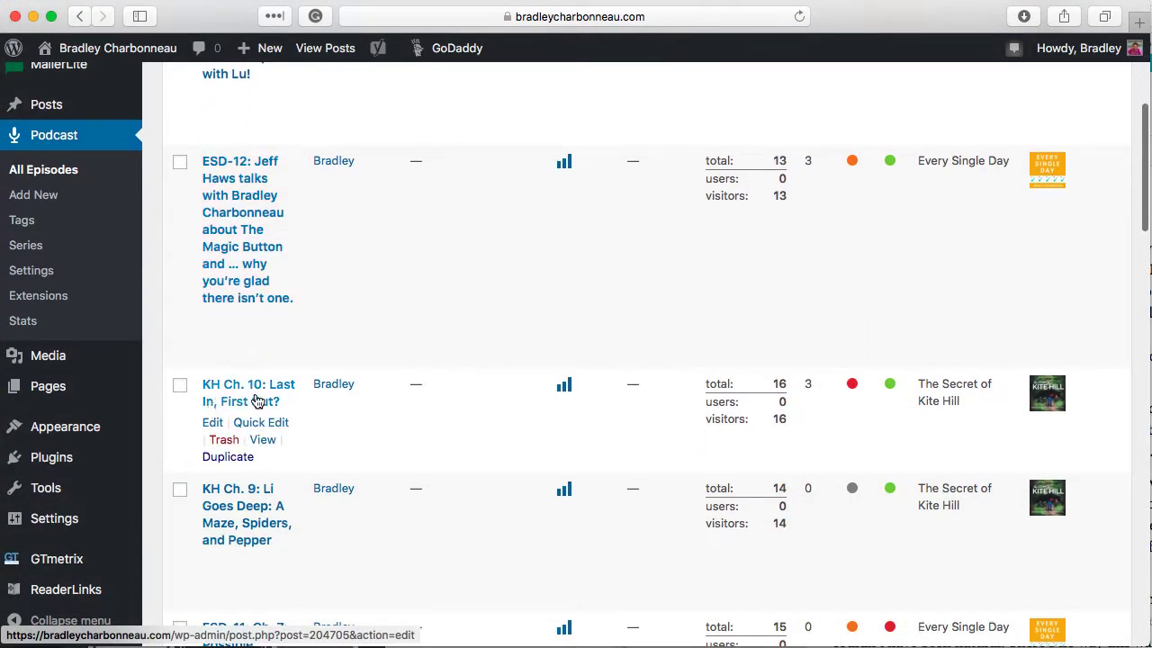
{"action": "scroll", "coordinate": [155, 302], "scroll_direction": "up", "scroll_amount": 7}
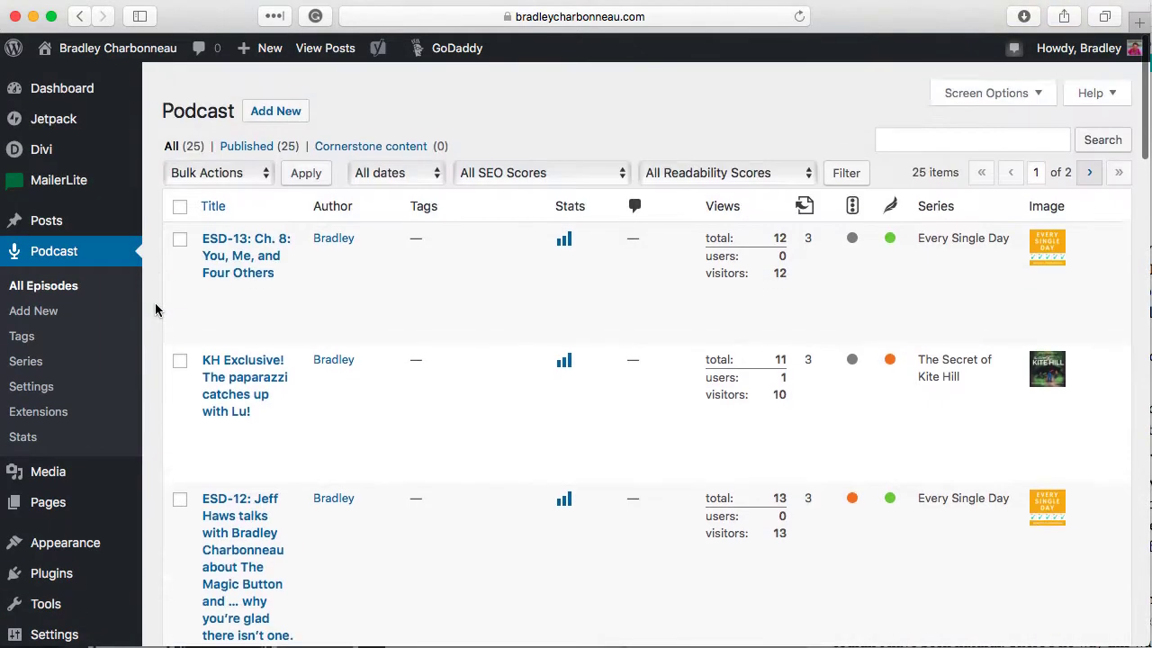
Step: Start a new podcast episode and copy the title of chapter 11 from The Secret of Kite Hill manuscript
{"action": "left_click", "coordinate": [275, 93]}
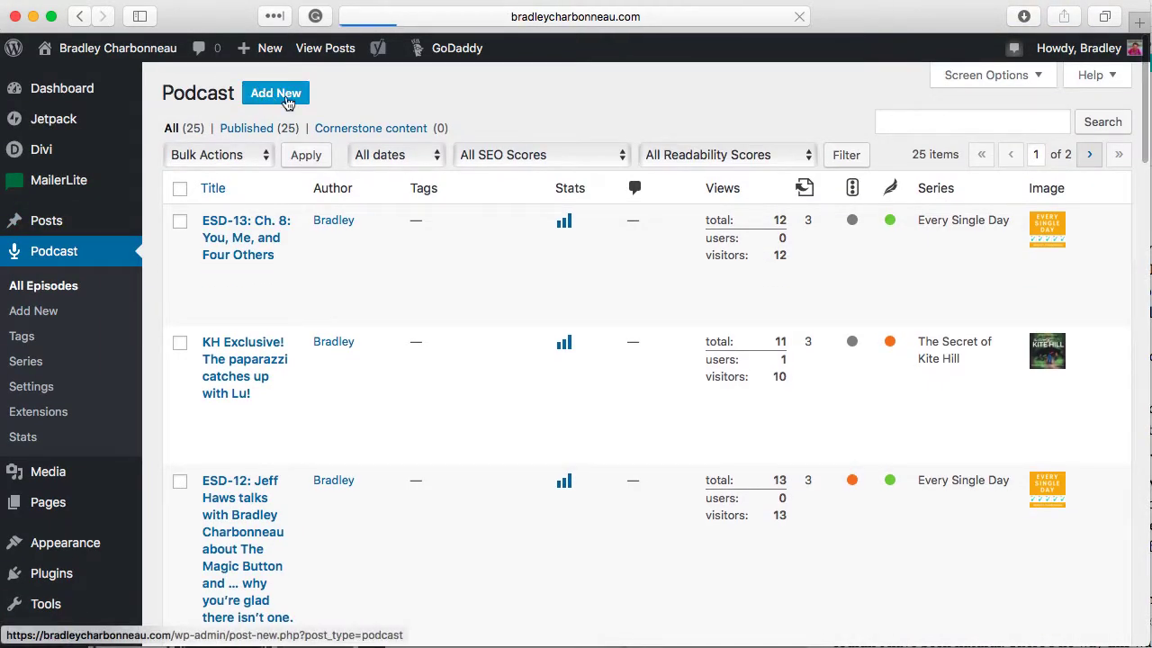
{"action": "left_click", "coordinate": [837, 646]}
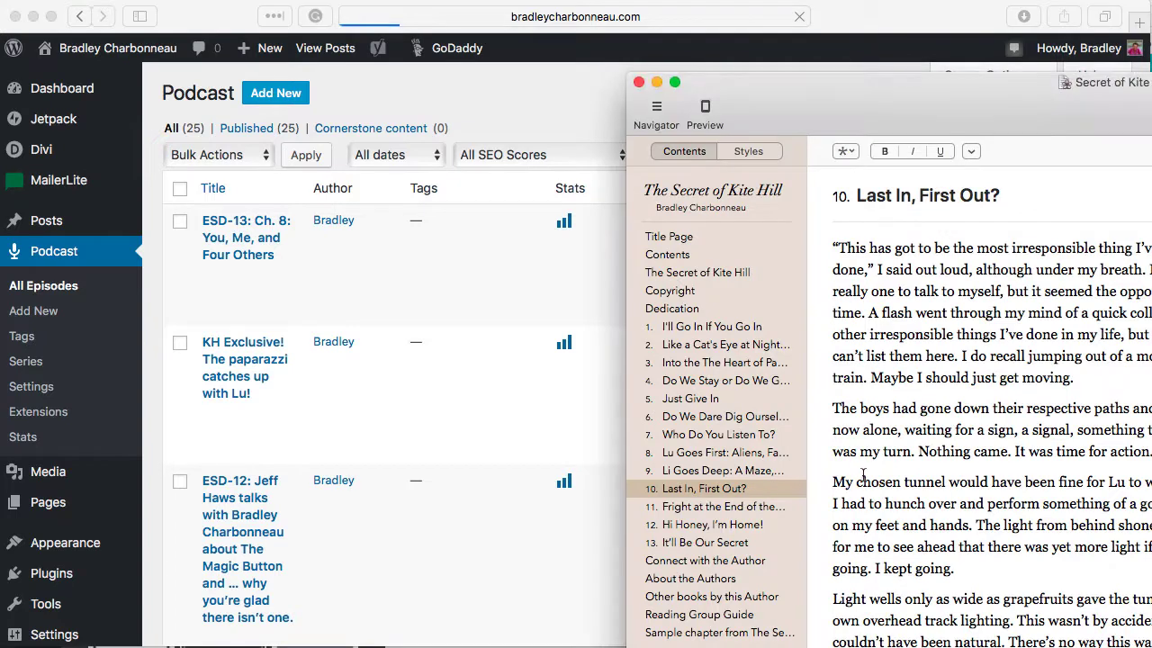
{"action": "left_click", "coordinate": [694, 511]}
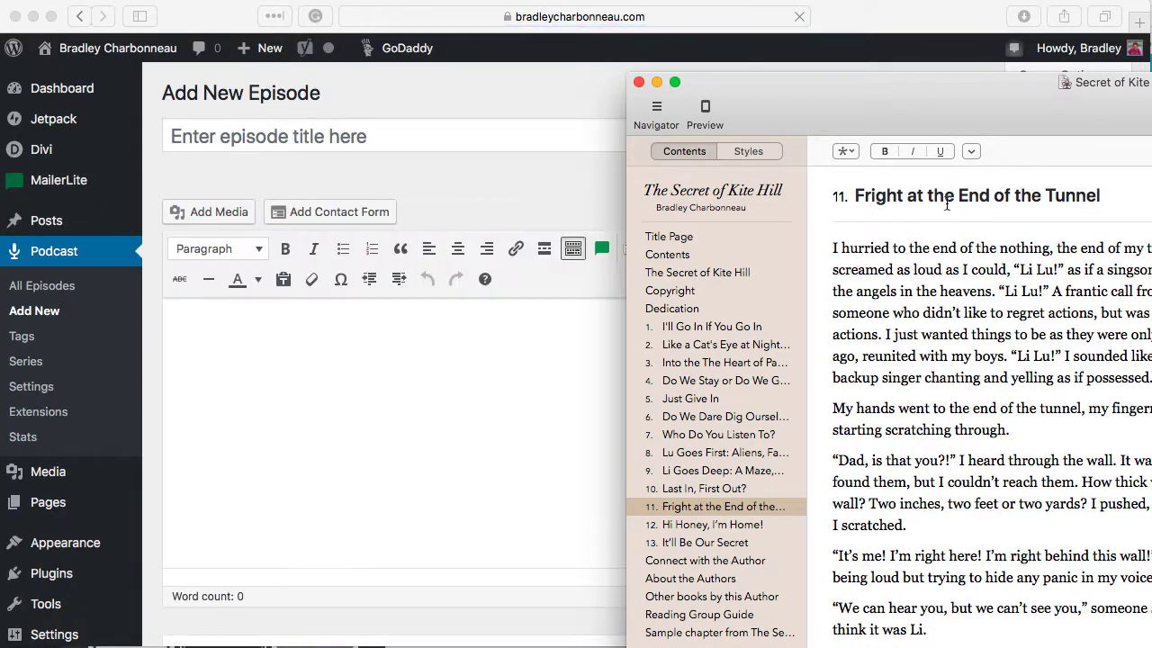
{"action": "triple_click", "coordinate": [929, 196]}
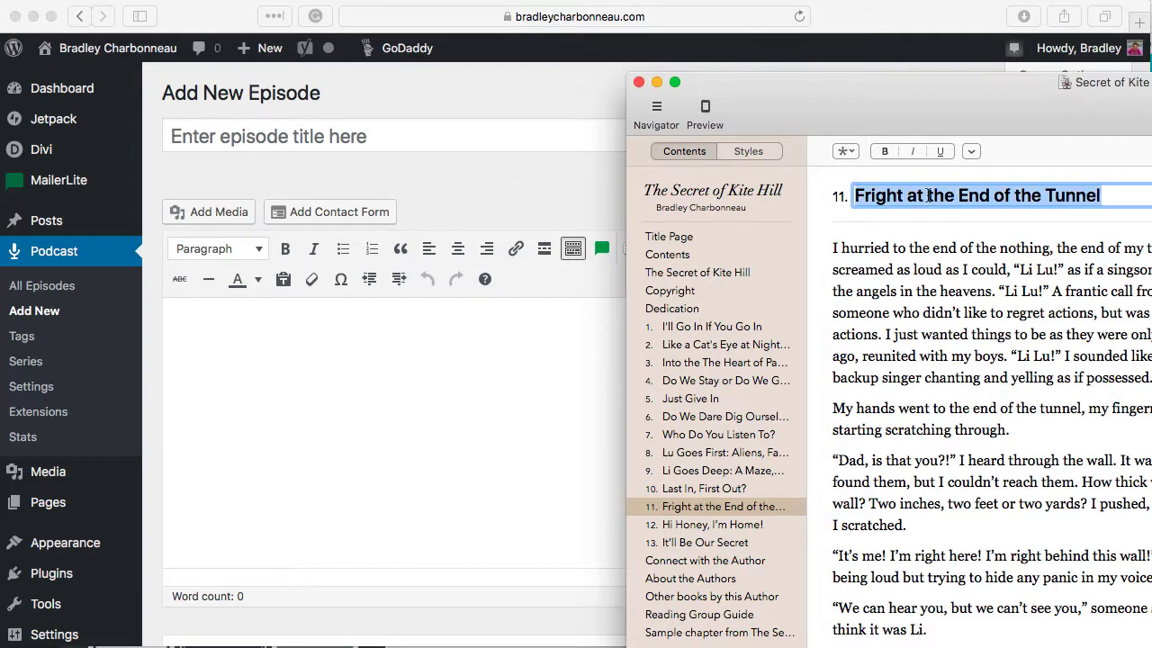
{"action": "right_click", "coordinate": [928, 195]}
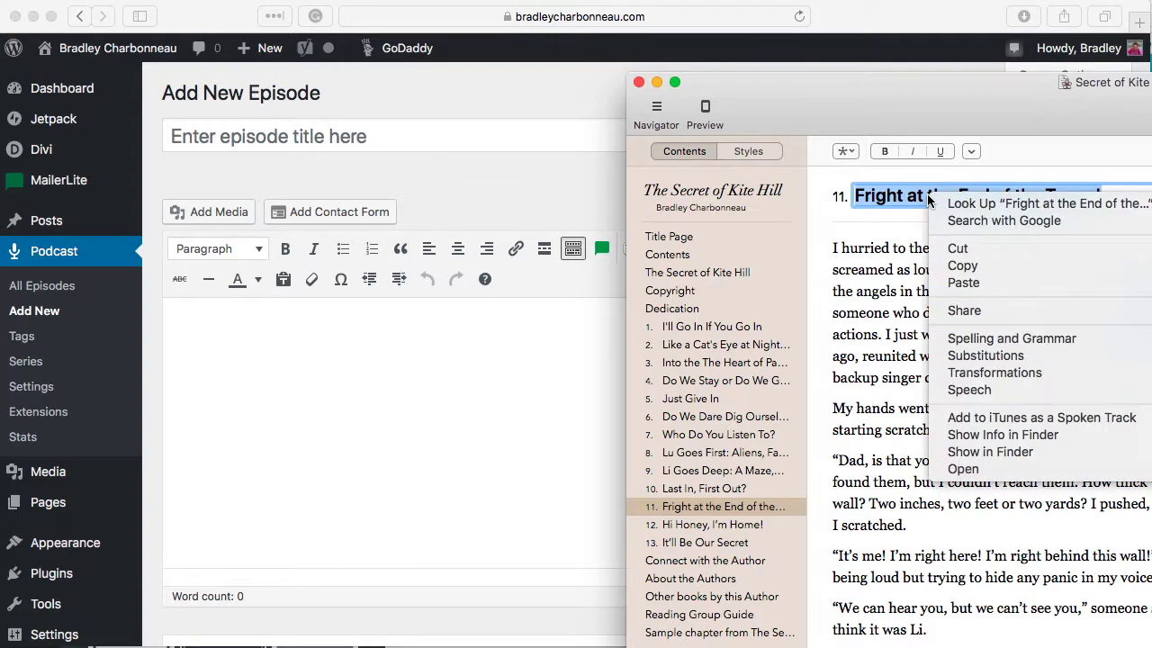
{"action": "left_click", "coordinate": [956, 266]}
Step: Title the new episode "KH Ch. 11: Fright at the End of the Tunnel" in the browser, reusing the copied chapter title
{"action": "left_click", "coordinate": [365, 135]}
{"action": "left_click", "coordinate": [372, 144]}
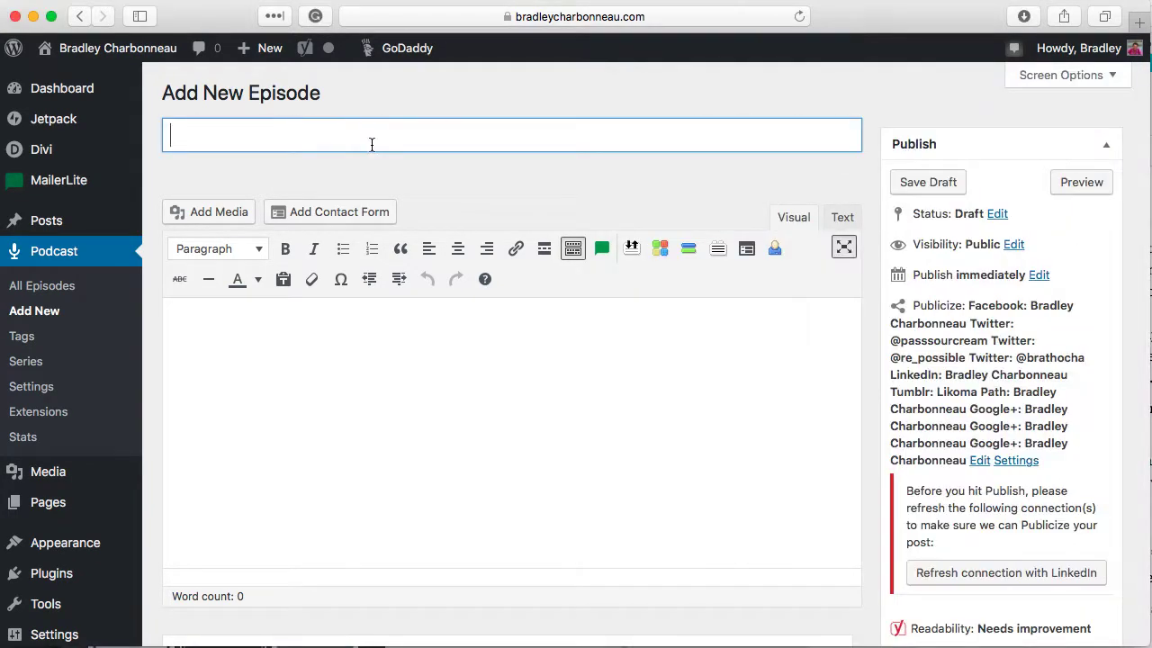
{"action": "type", "text": "KH Ch. 11:"}
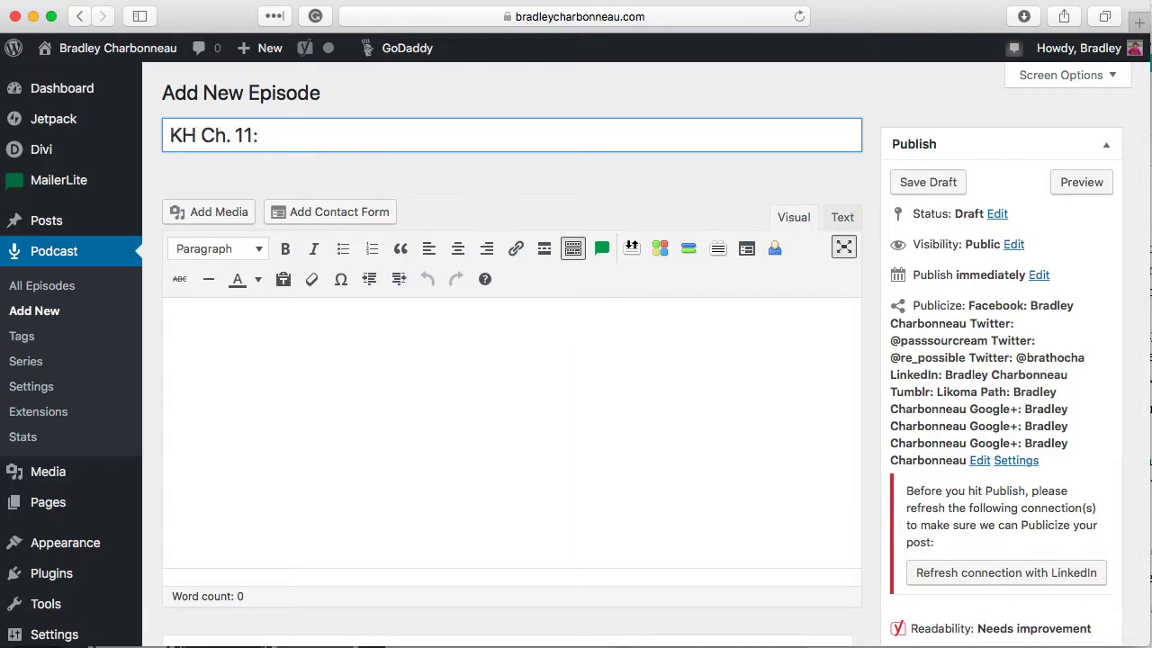
{"action": "key", "text": "super+v"}
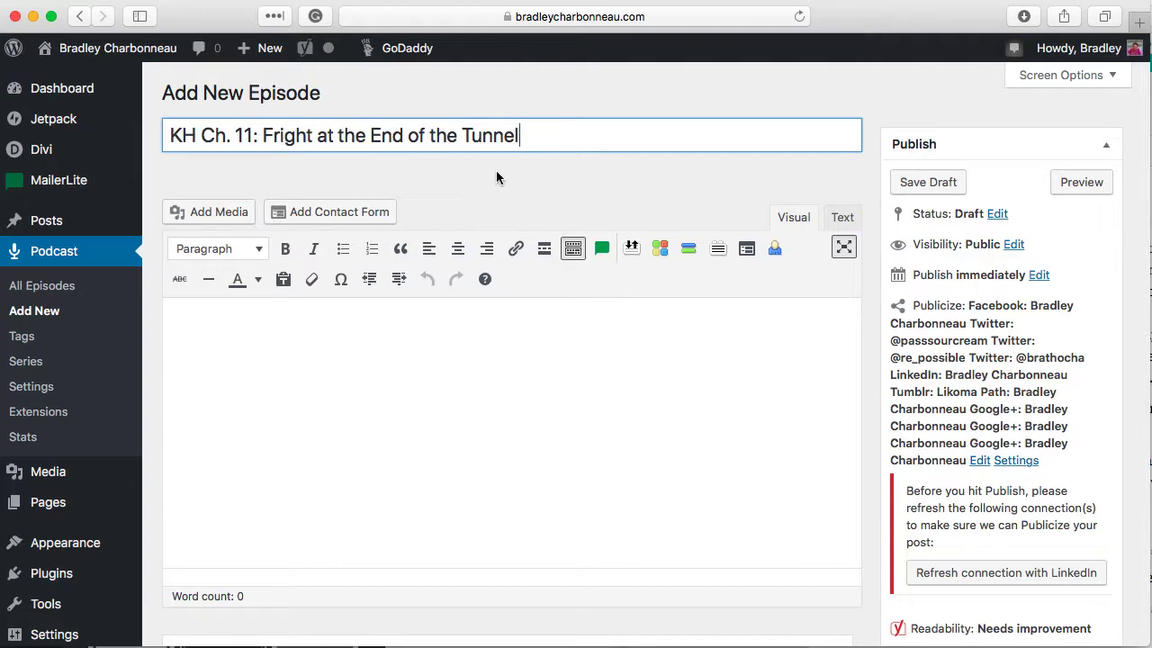
Step: Copy the first paragraph of chapter 11 from the manuscript into the episode's main content
{"action": "key", "text": "super+Tab"}
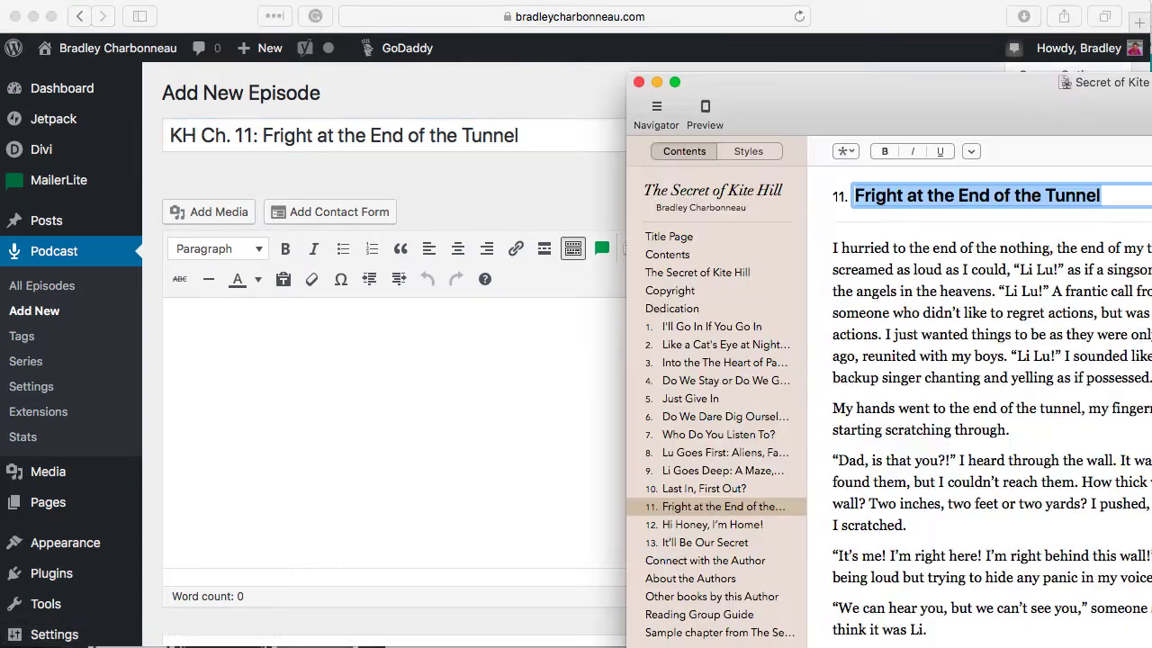
{"action": "left_click", "coordinate": [943, 385]}
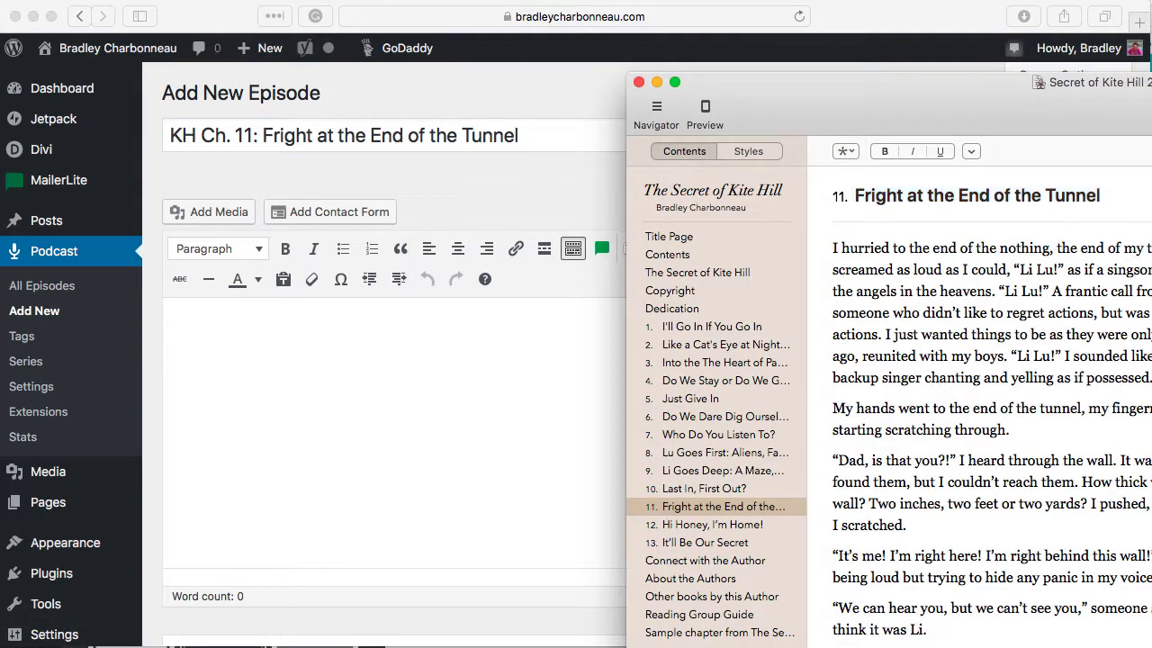
{"action": "left_click_drag", "start_coordinate": [1147, 379], "coordinate": [828, 241]}
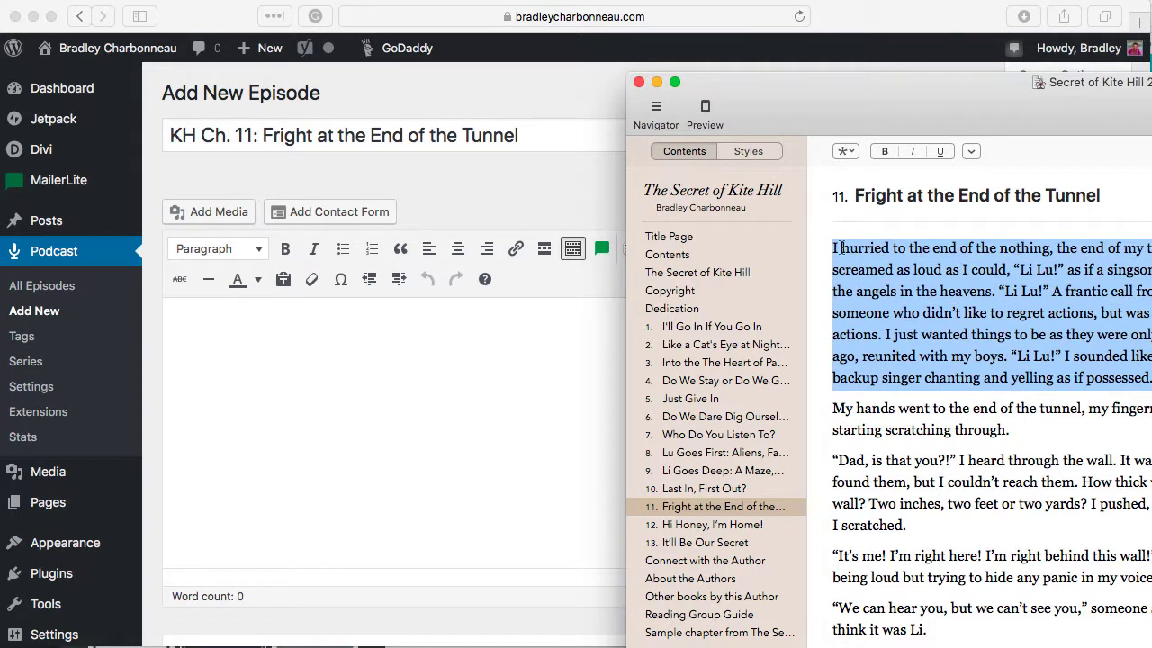
{"action": "left_click", "coordinate": [464, 326]}
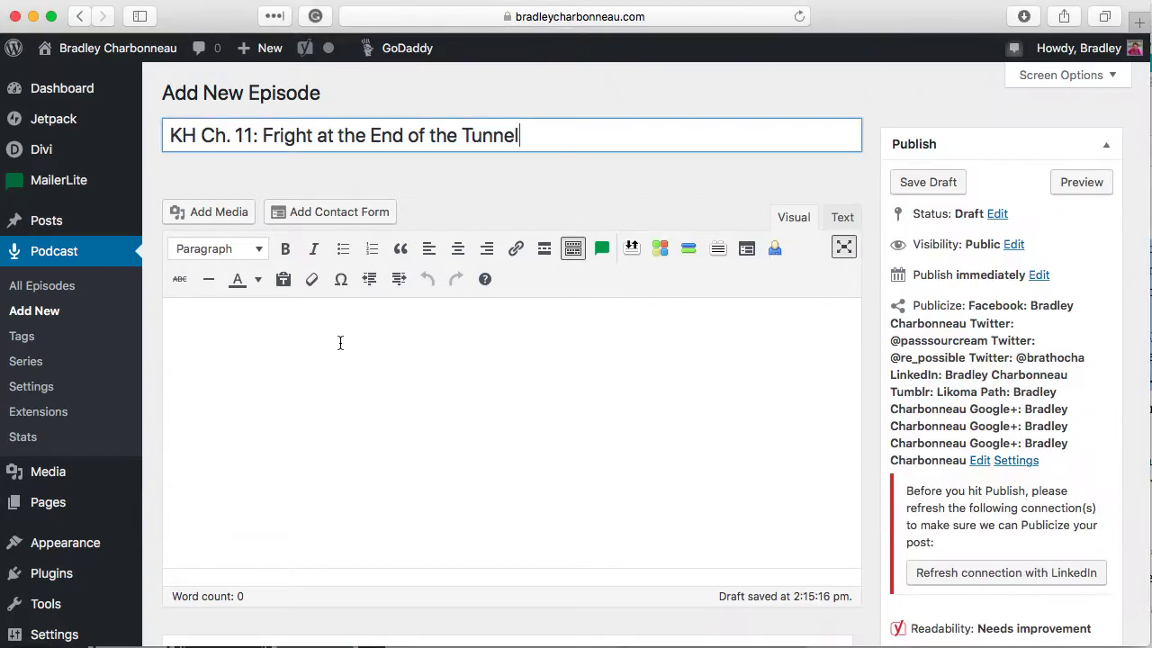
{"action": "key", "text": "super+v"}
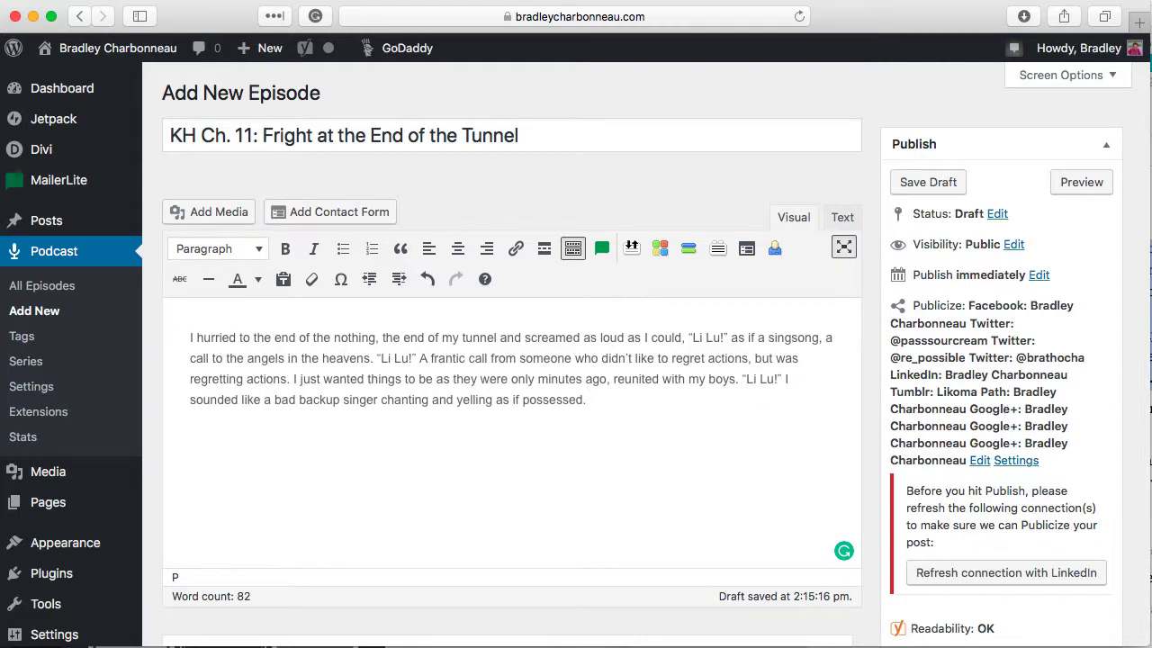
Step: Copy the manuscript's second paragraph, beginning "My hands went to the end of the tunnel", into the episode's excerpt
{"action": "key", "text": "super+Tab"}
{"action": "left_click_drag", "start_coordinate": [1023, 430], "coordinate": [813, 415]}
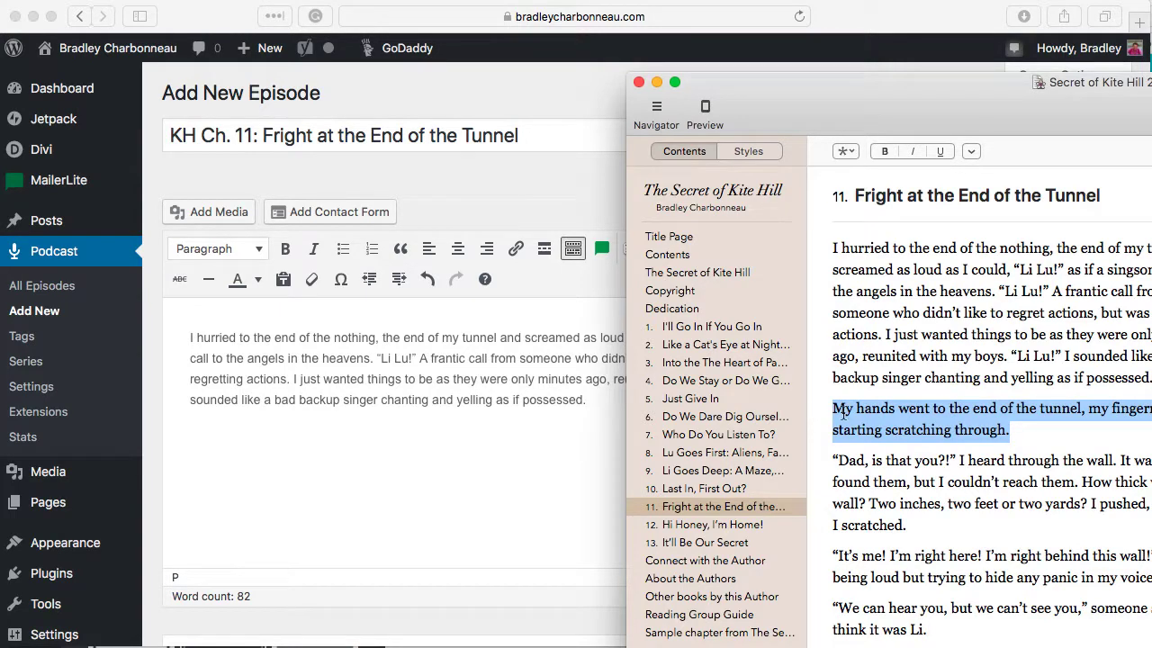
{"action": "left_click", "coordinate": [574, 418]}
{"action": "scroll", "coordinate": [572, 414], "scroll_direction": "down", "scroll_amount": 5}
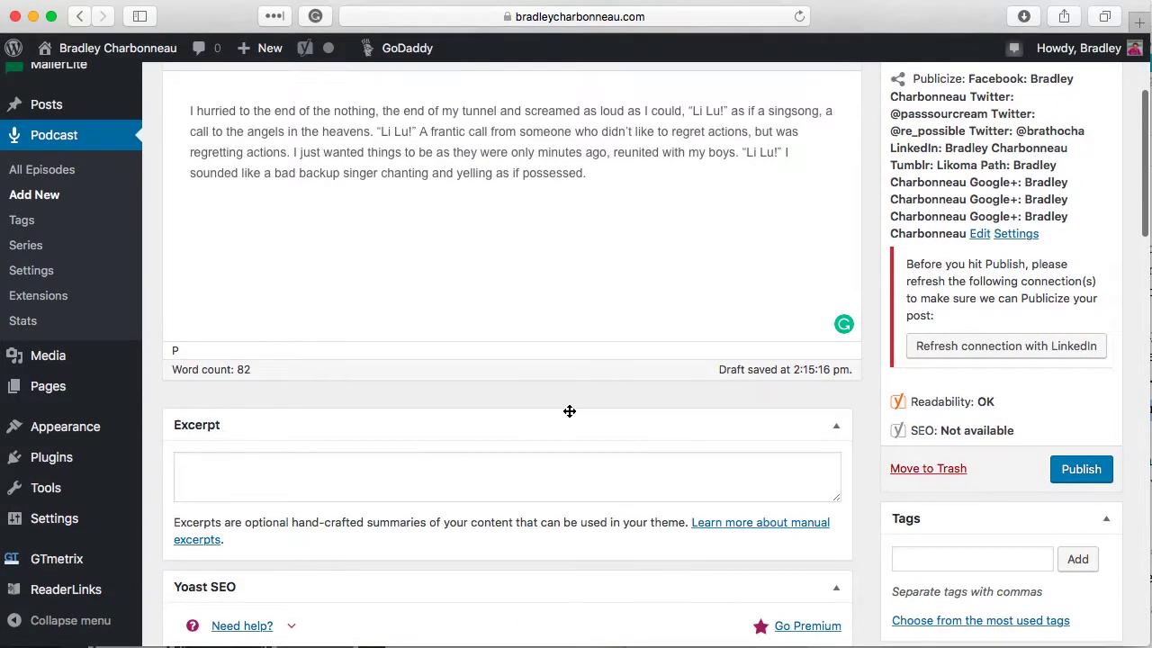
{"action": "left_click", "coordinate": [412, 458]}
{"action": "key", "text": "super+v"}
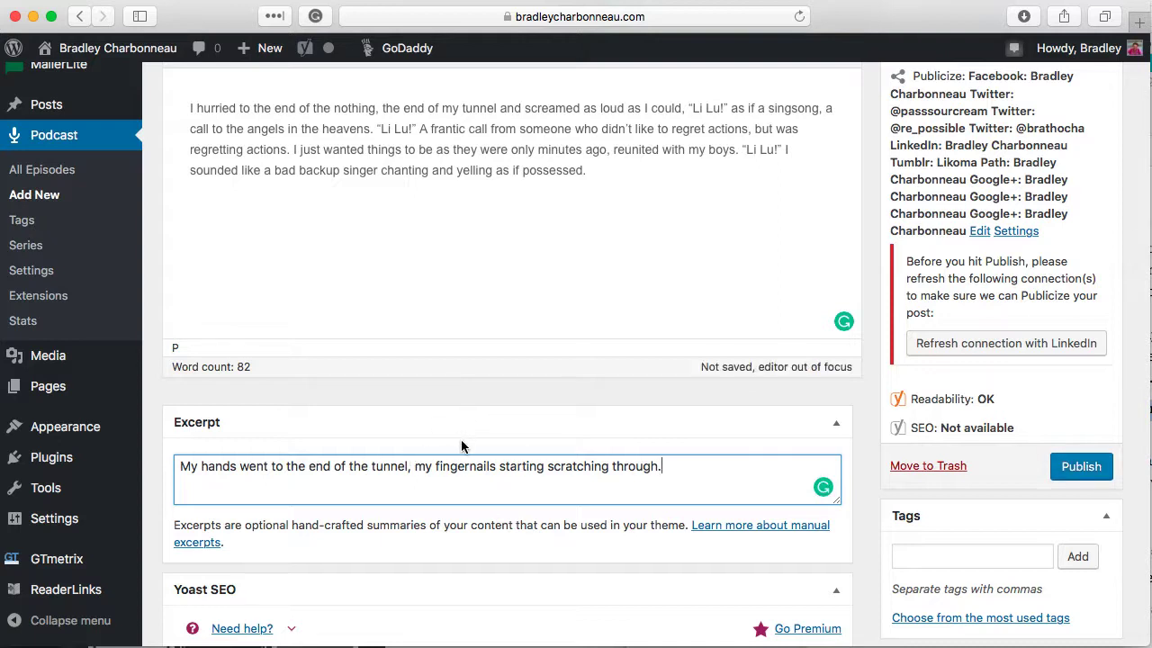
Step: Shorten the episode's permalink slug to kh-ch-11
{"action": "scroll", "coordinate": [624, 251], "scroll_direction": "up", "scroll_amount": 5}
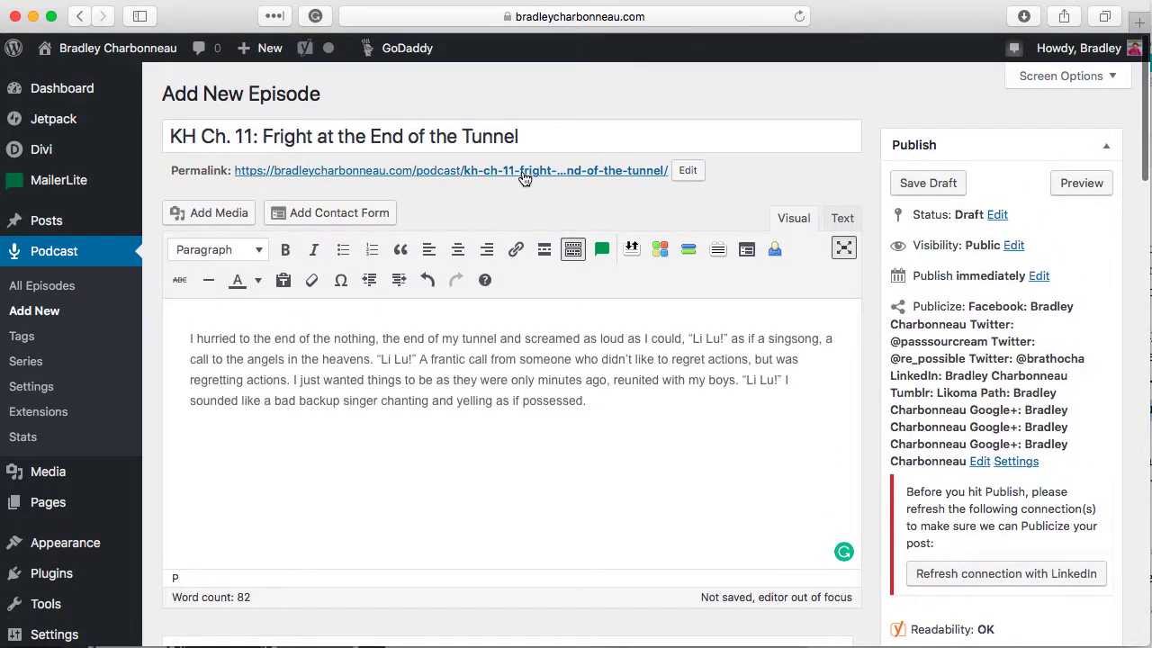
{"action": "triple_click", "coordinate": [371, 133]}
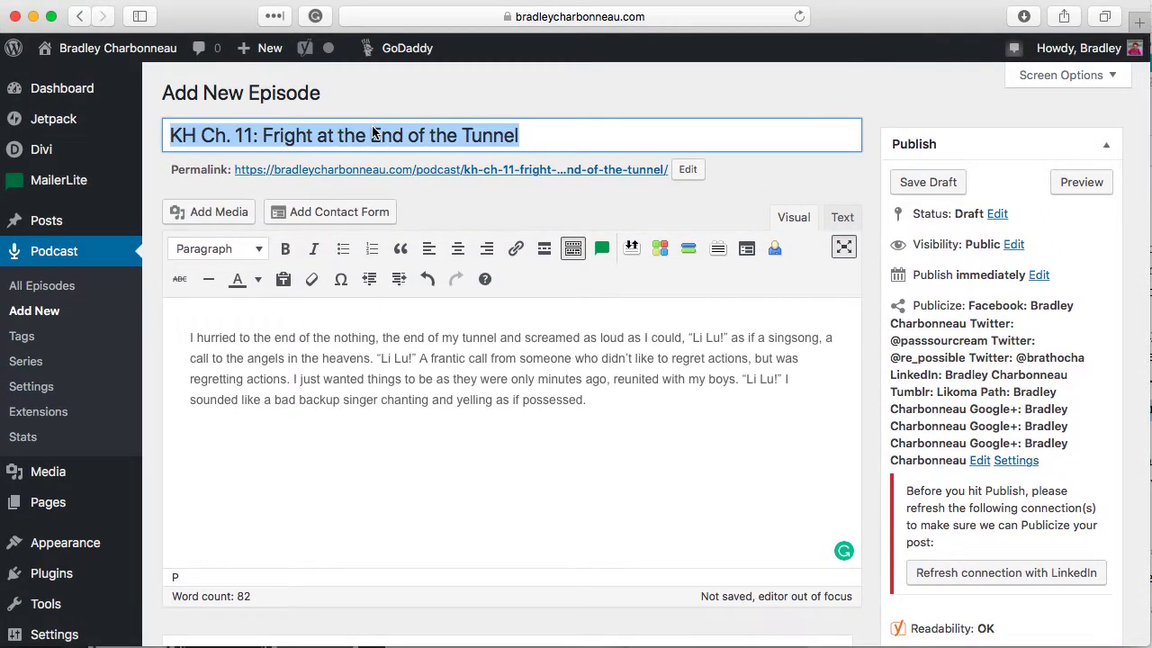
{"action": "left_click", "coordinate": [547, 141]}
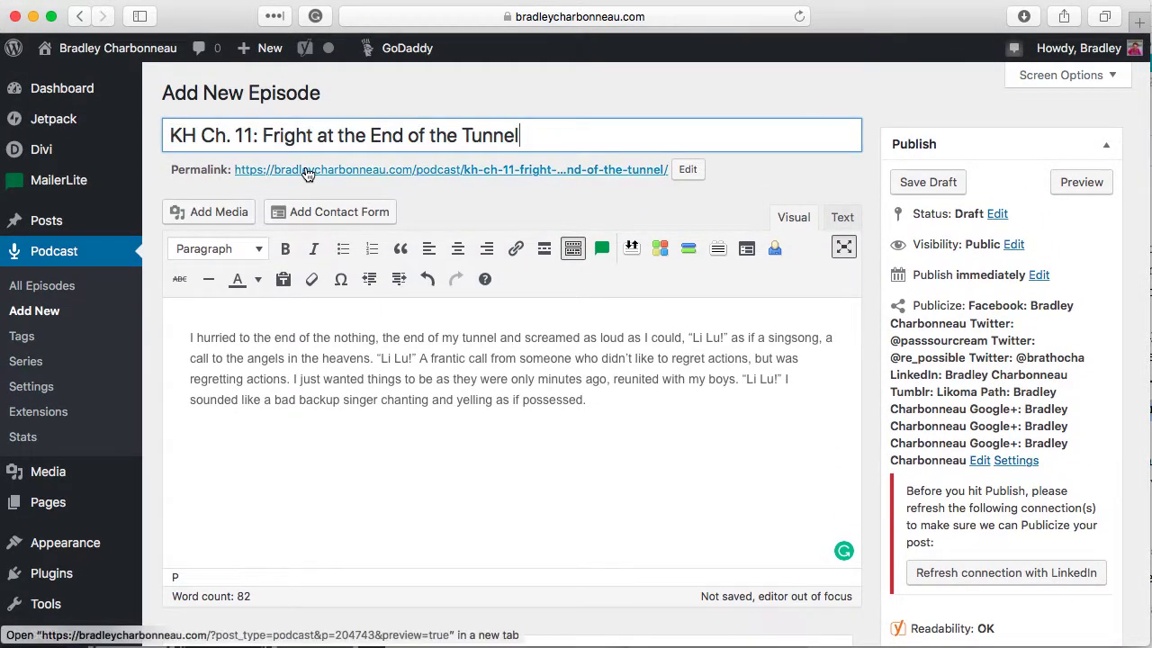
{"action": "left_click", "coordinate": [687, 169]}
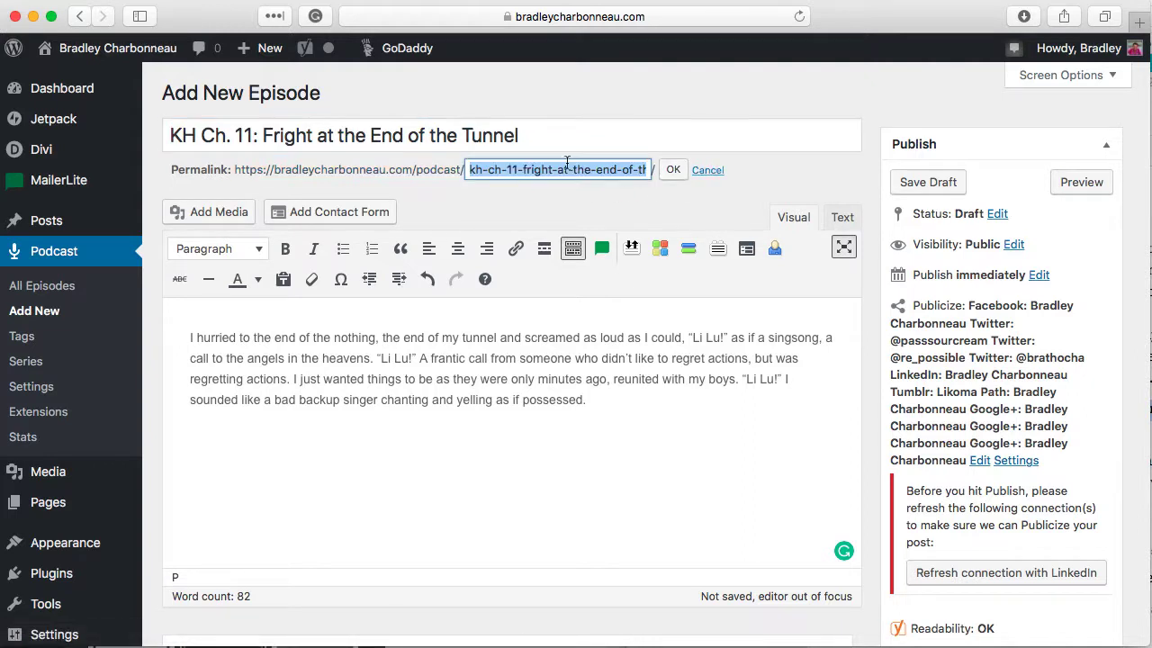
{"action": "left_click", "coordinate": [527, 169]}
{"action": "left_click_drag", "start_coordinate": [526, 169], "coordinate": [785, 195]}
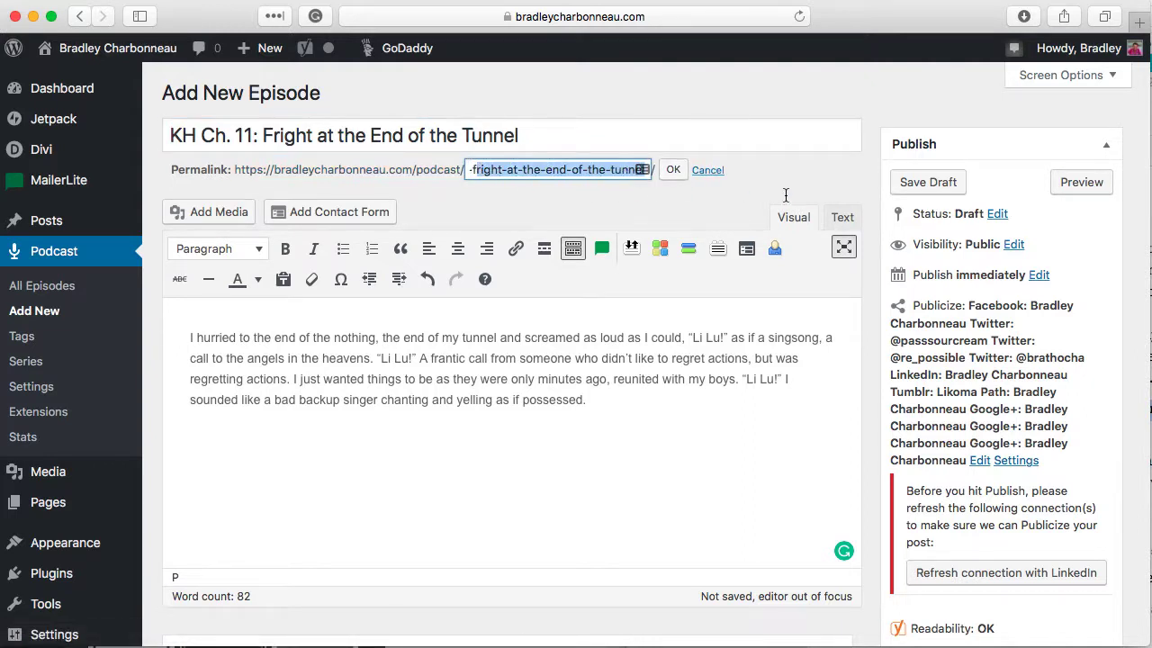
{"action": "type", "text": "f"}
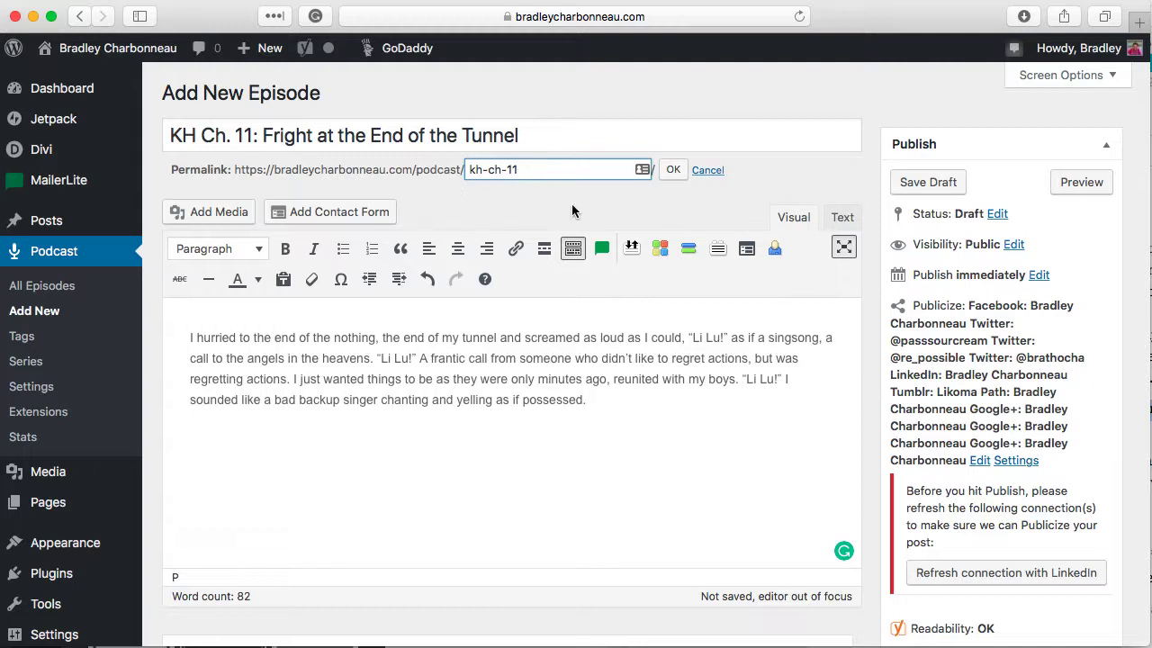
{"action": "left_click", "coordinate": [674, 172]}
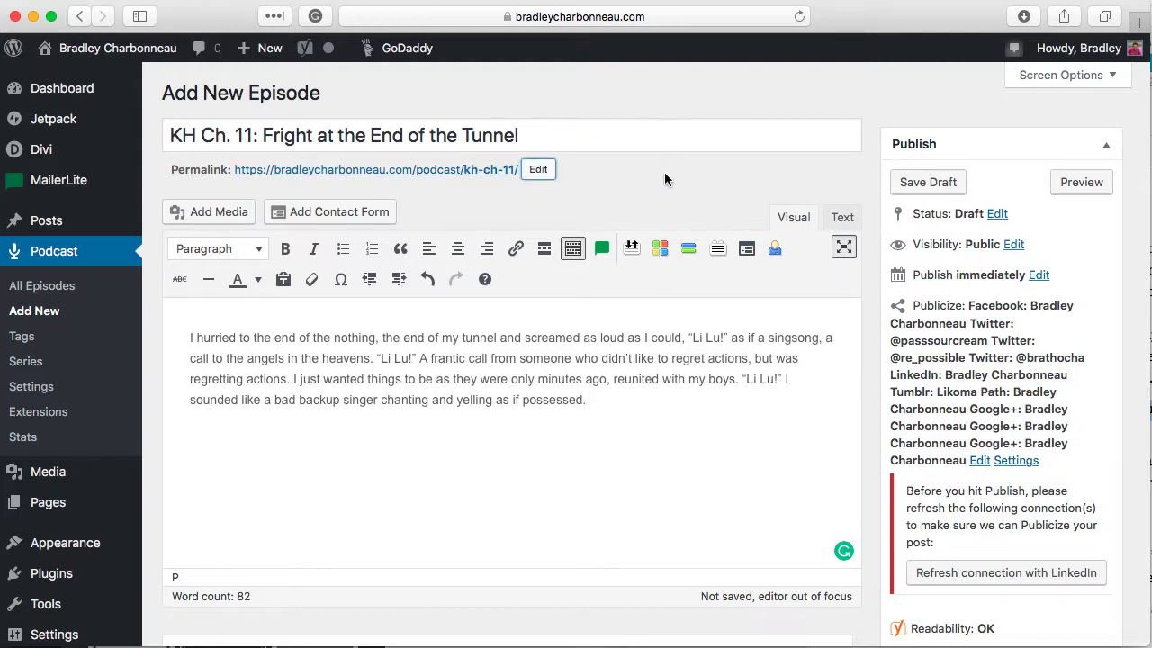
Step: Assign the episode to The Secret of Kite Hill podcast series
{"action": "triple_click", "coordinate": [462, 386]}
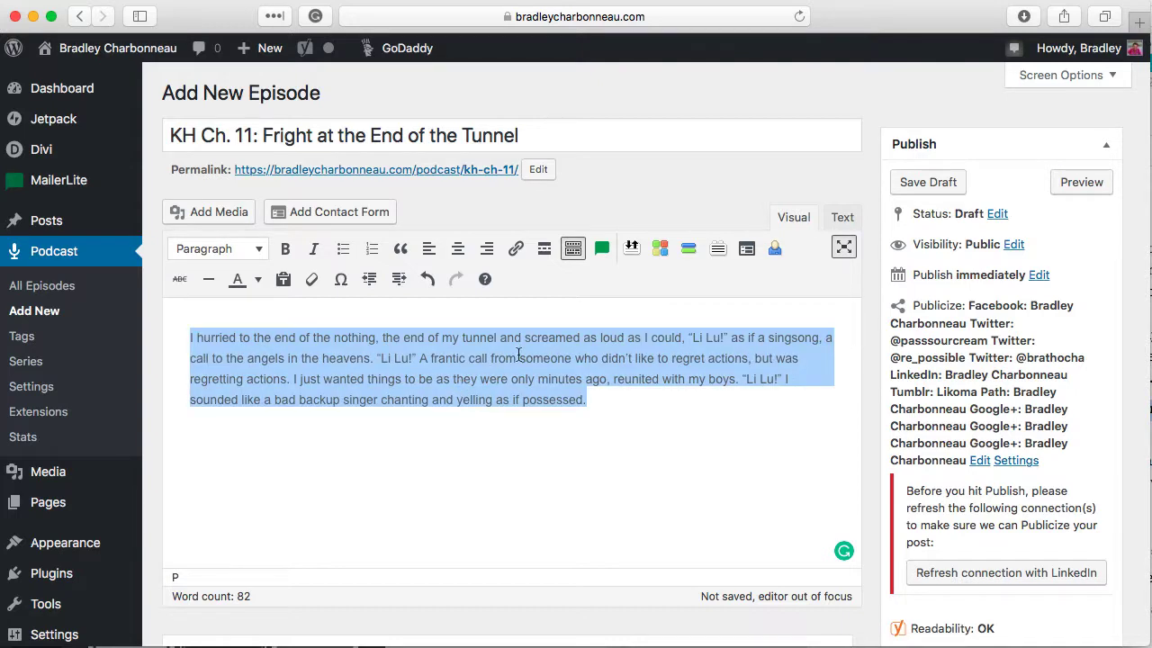
{"action": "left_click", "coordinate": [520, 358]}
{"action": "scroll", "coordinate": [837, 551], "scroll_direction": "down", "scroll_amount": 2}
{"action": "scroll", "coordinate": [838, 562], "scroll_direction": "down", "scroll_amount": 4}
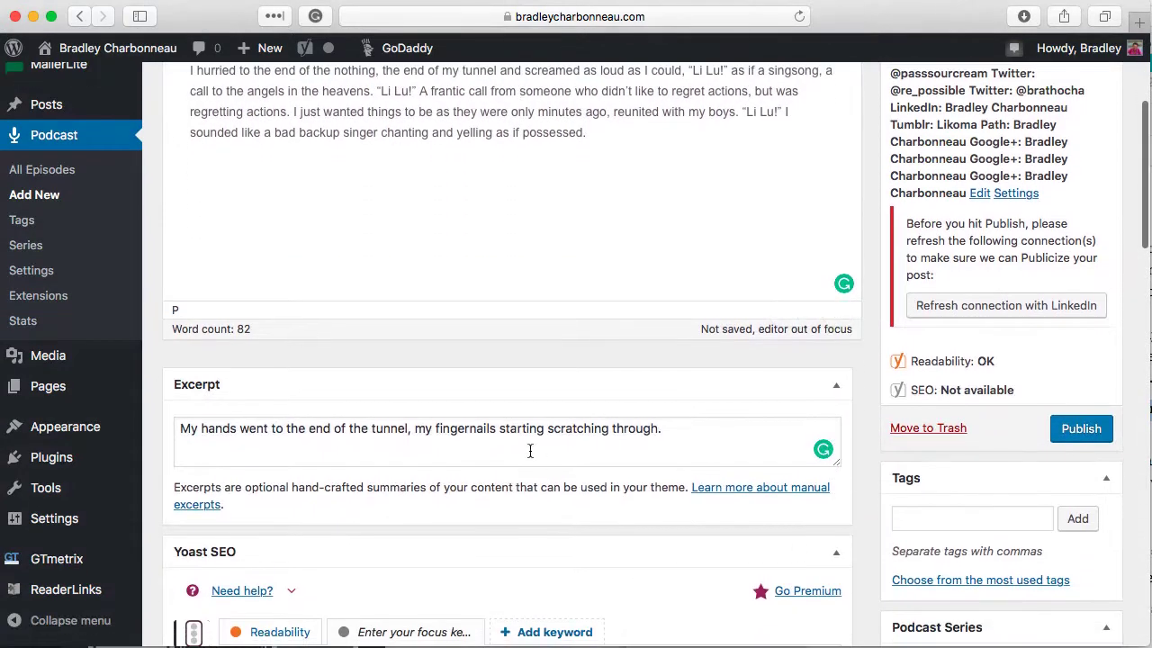
{"action": "scroll", "coordinate": [867, 536], "scroll_direction": "down", "scroll_amount": 5}
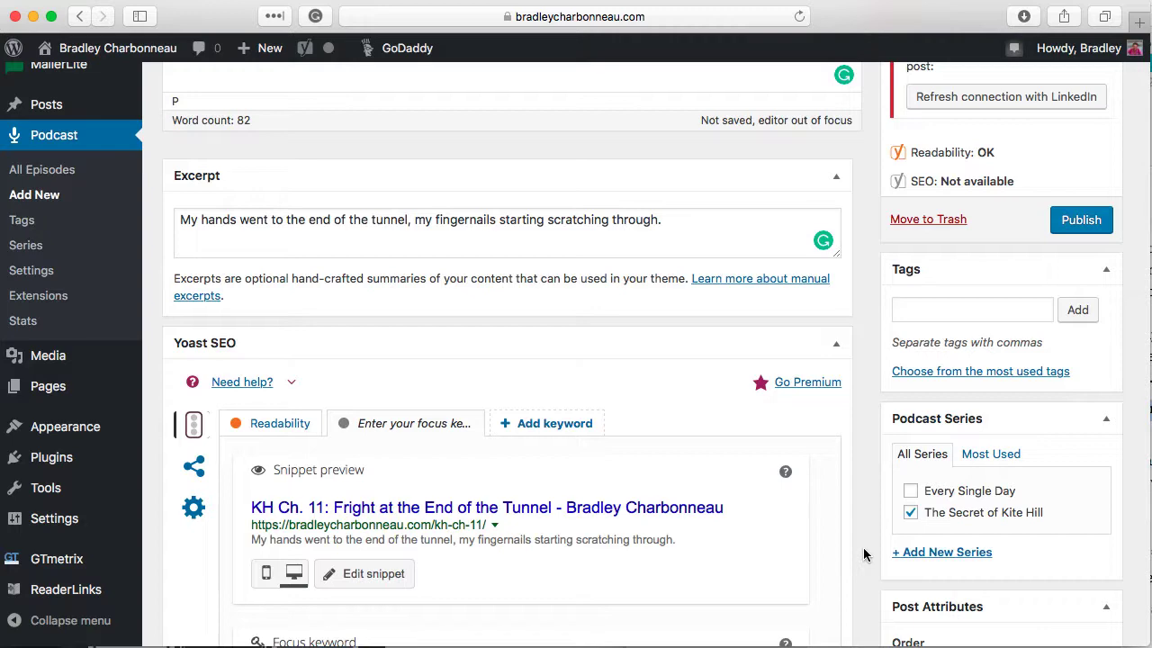
{"action": "scroll", "coordinate": [663, 495], "scroll_direction": "down", "scroll_amount": 4}
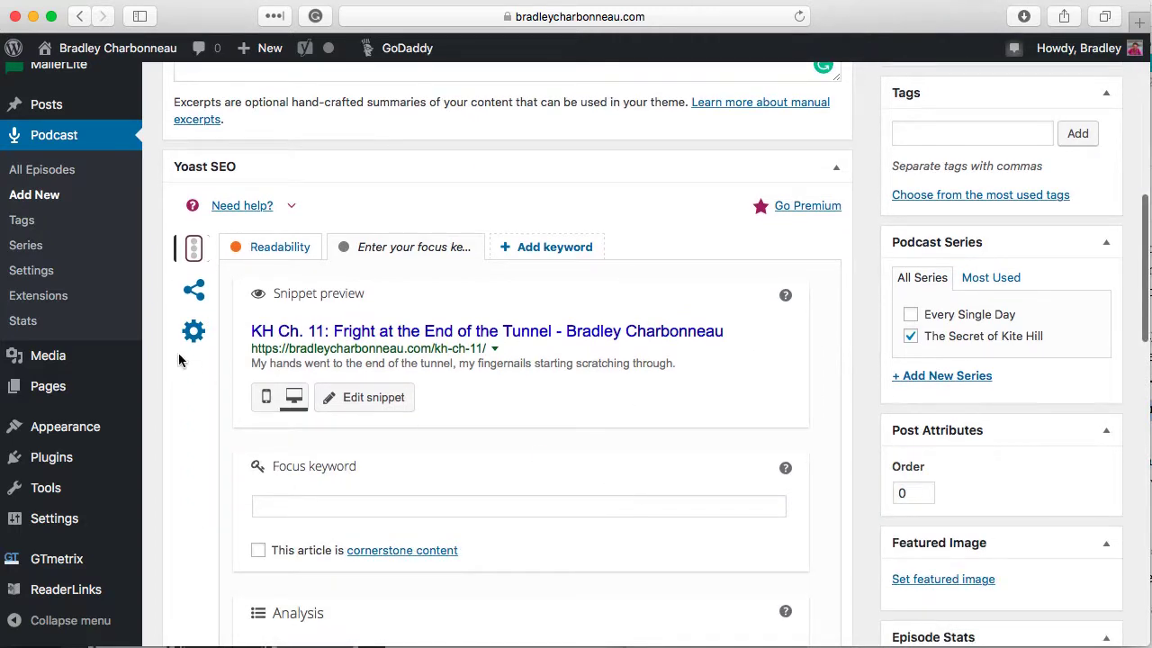
Step: Set the episode's Yoast SEO focus keyword to "secret of kite hill"
{"action": "scroll", "coordinate": [401, 484], "scroll_direction": "up", "scroll_amount": 12}
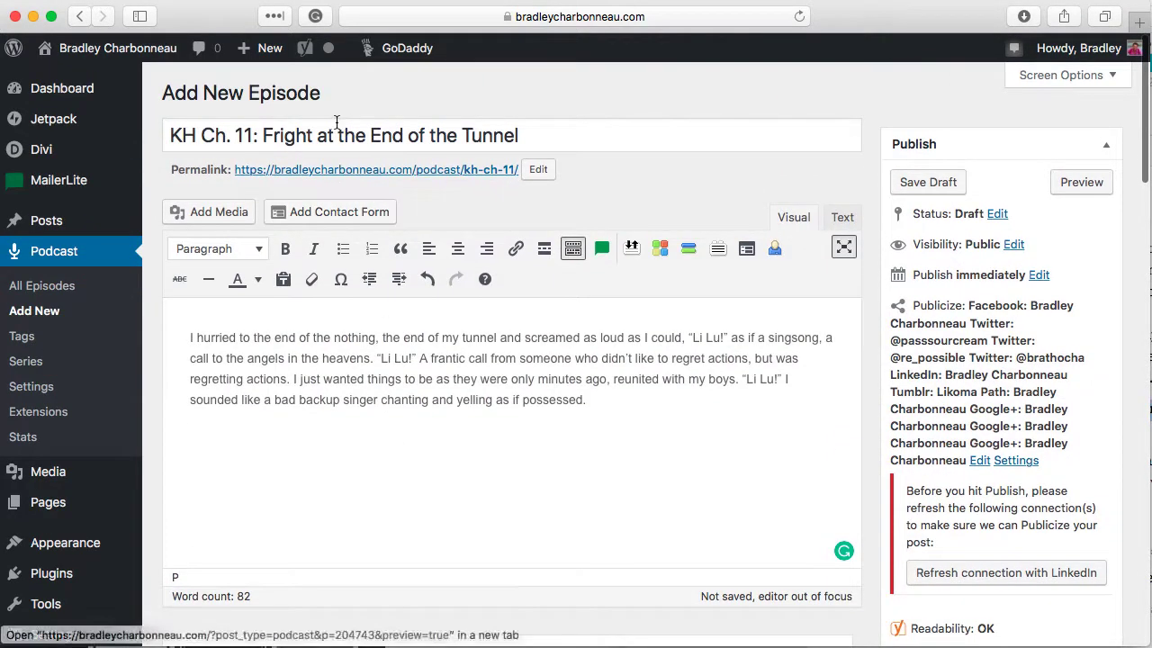
{"action": "scroll", "coordinate": [510, 440], "scroll_direction": "down", "scroll_amount": 12}
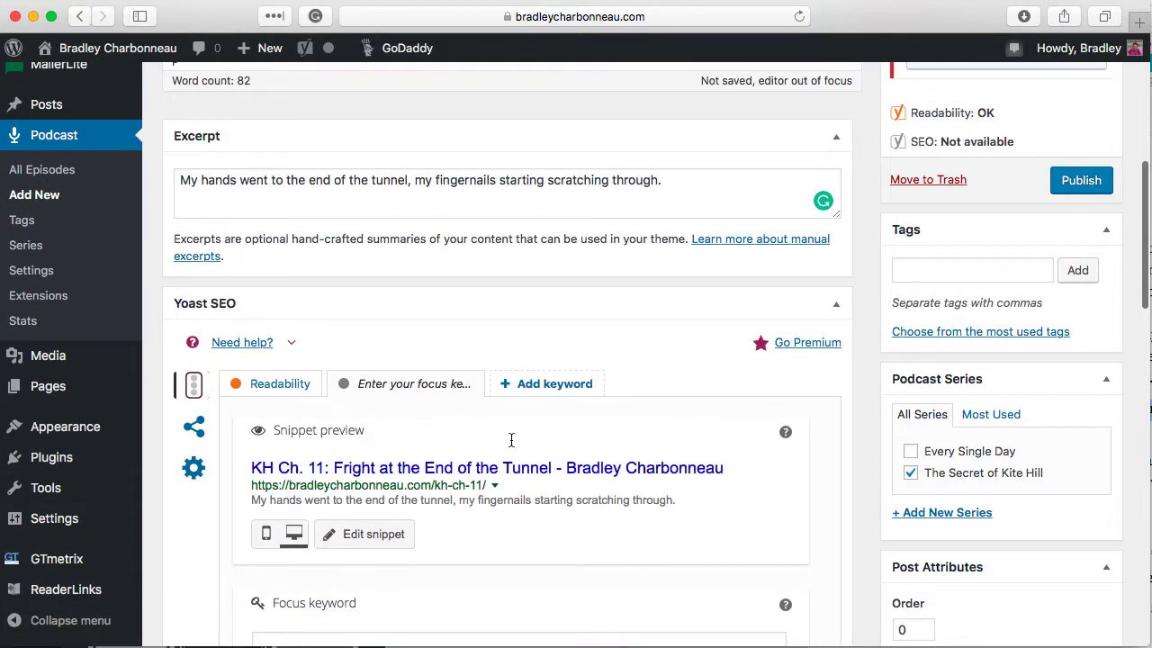
{"action": "scroll", "coordinate": [511, 440], "scroll_direction": "down", "scroll_amount": 4}
{"action": "left_click", "coordinate": [508, 489]}
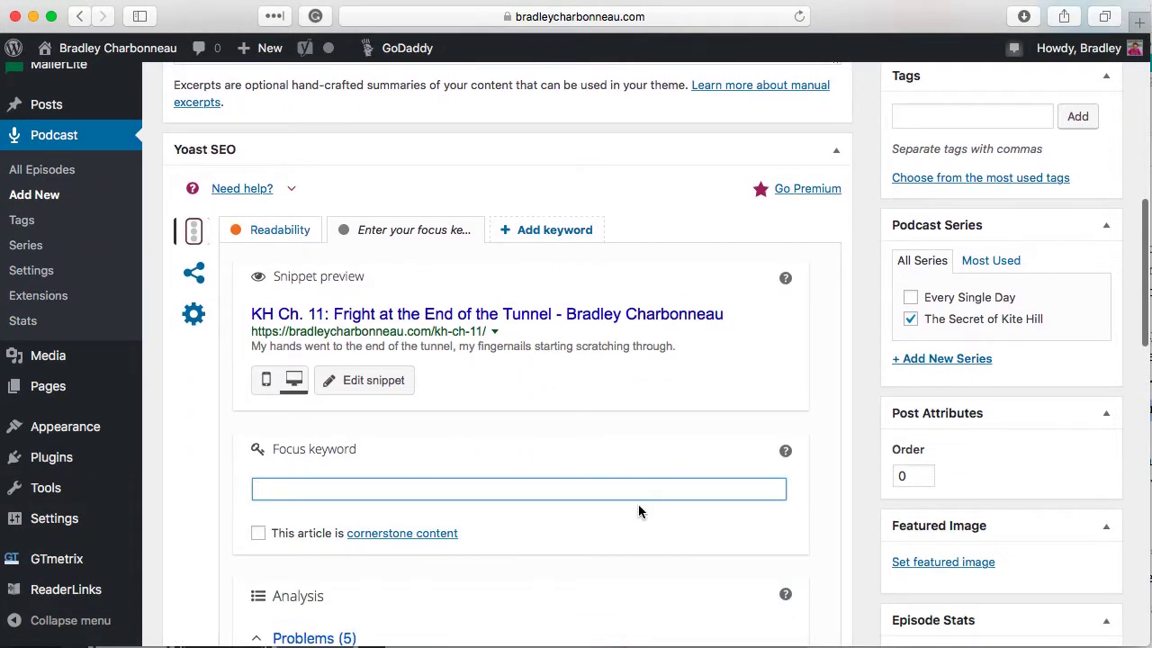
{"action": "type", "text": "secret of "}
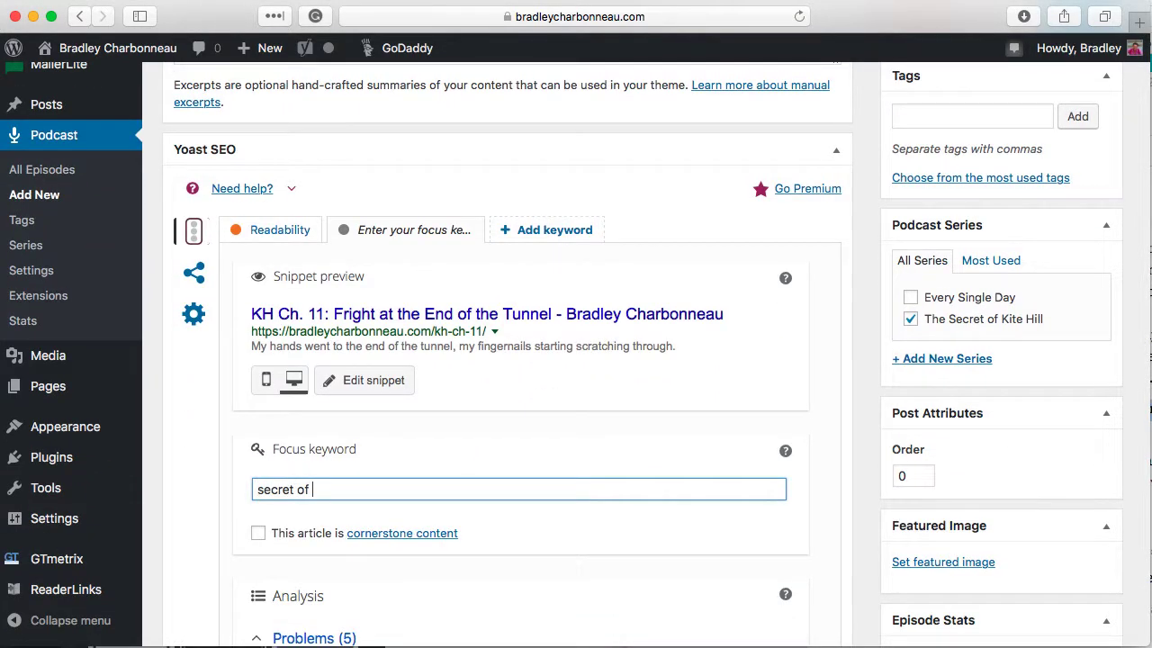
{"action": "type", "text": "kite"}
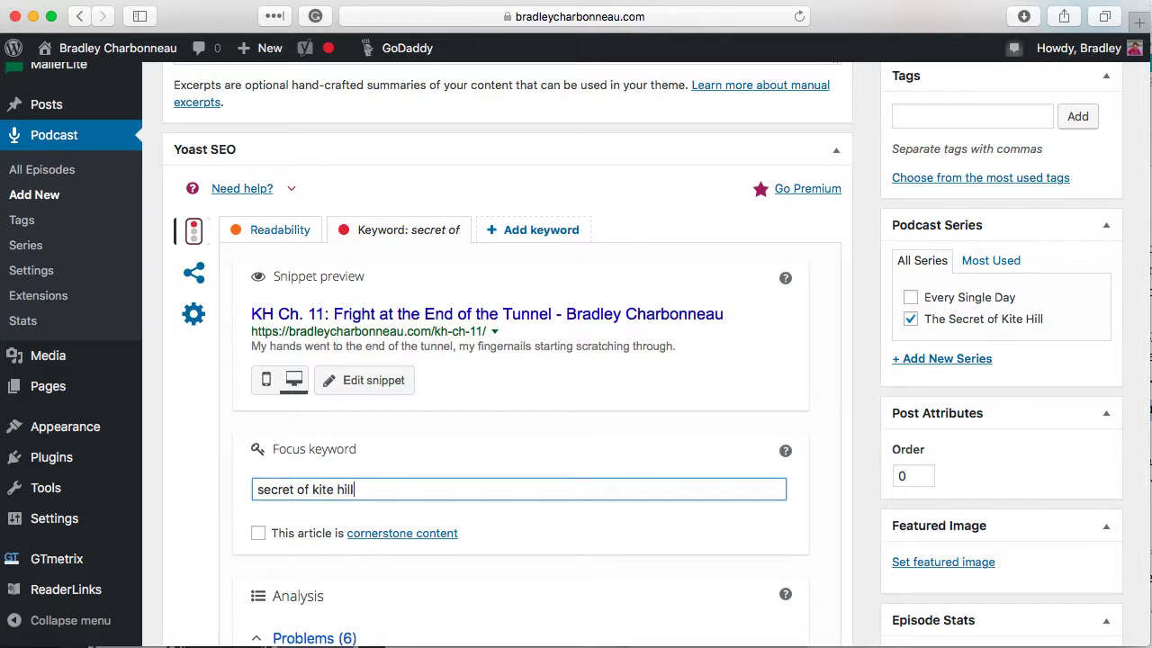
{"action": "type", "text": " hill"}
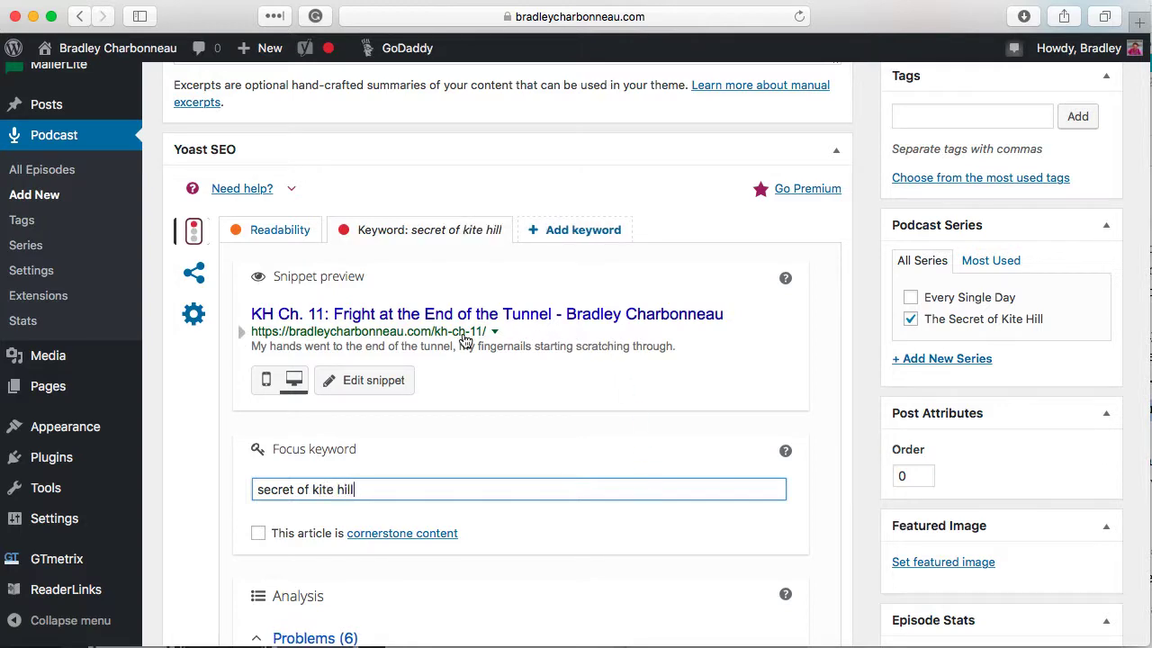
Step: Copy the phrase "Fright at the End of the Tunnel" from the episode title
{"action": "scroll", "coordinate": [465, 342], "scroll_direction": "up", "scroll_amount": 10}
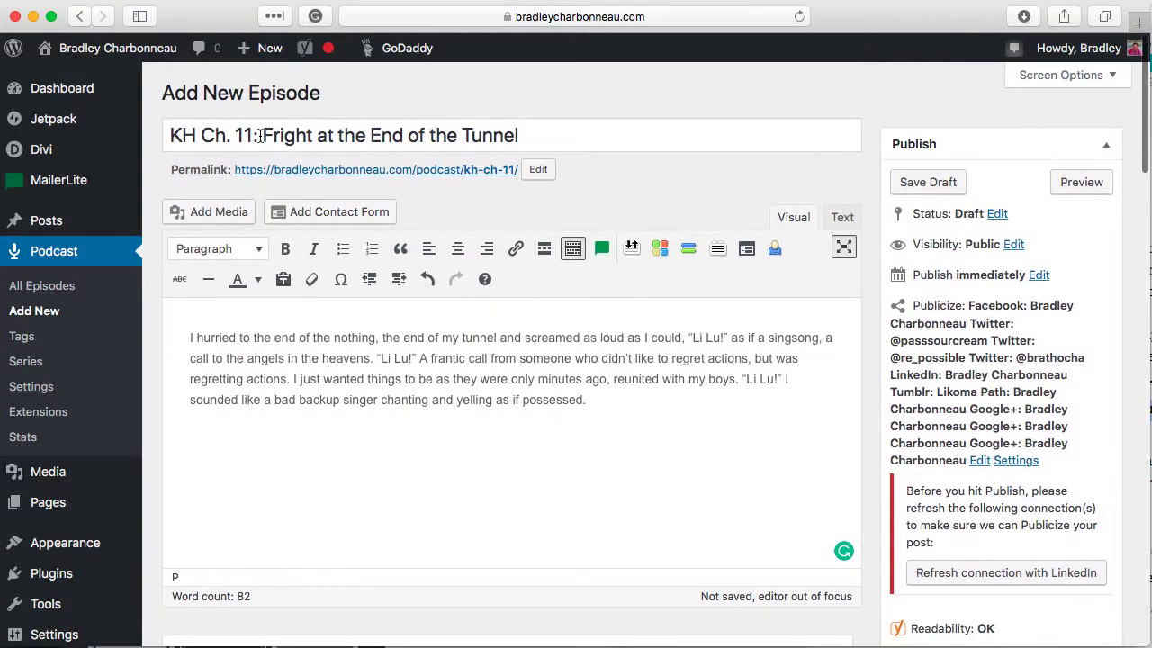
{"action": "left_click_drag", "start_coordinate": [264, 133], "coordinate": [607, 154]}
{"action": "key", "text": "super+c"}
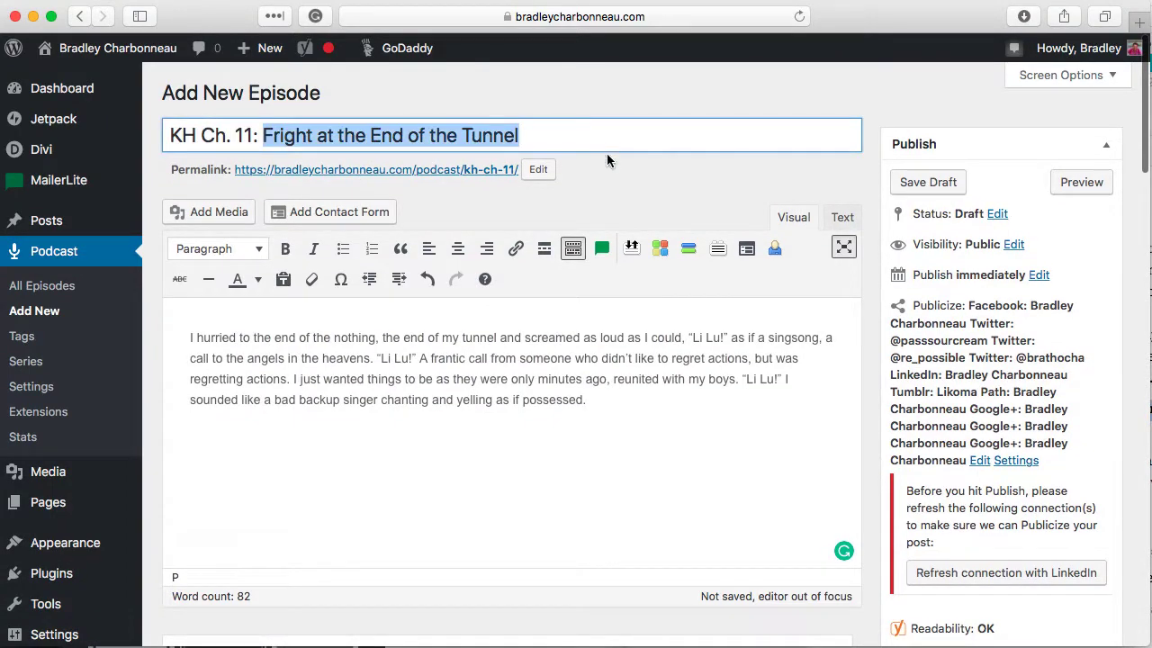
Step: Insert "The Secret of Kite Hill:" at the start of the SEO title in the Yoast snippet editor
{"action": "scroll", "coordinate": [610, 281], "scroll_direction": "down", "scroll_amount": 5}
{"action": "scroll", "coordinate": [610, 281], "scroll_direction": "down", "scroll_amount": 5}
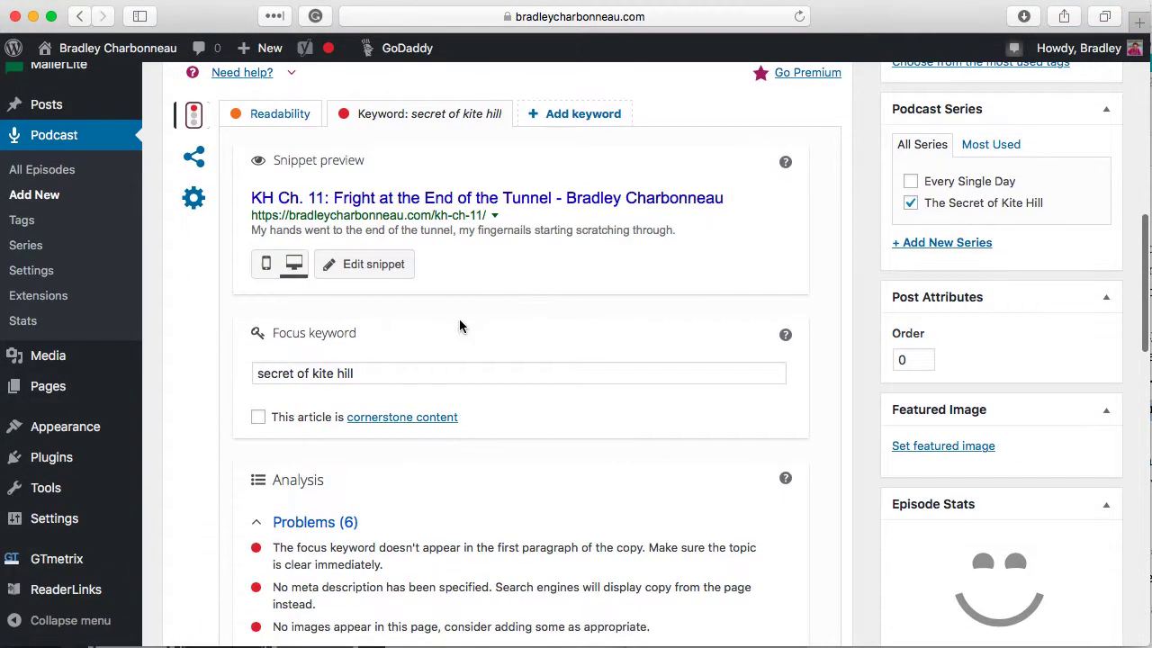
{"action": "left_click", "coordinate": [442, 231]}
{"action": "left_click", "coordinate": [444, 349]}
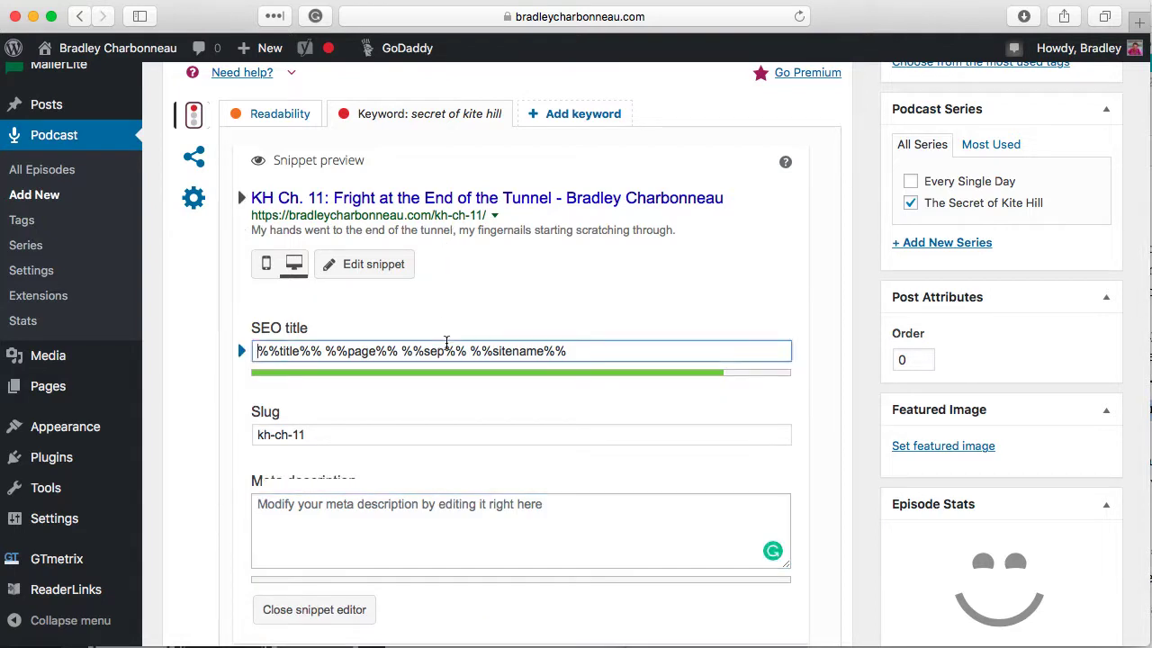
{"action": "key", "text": "super+Left"}
{"action": "type", "text": "The SEcret"}
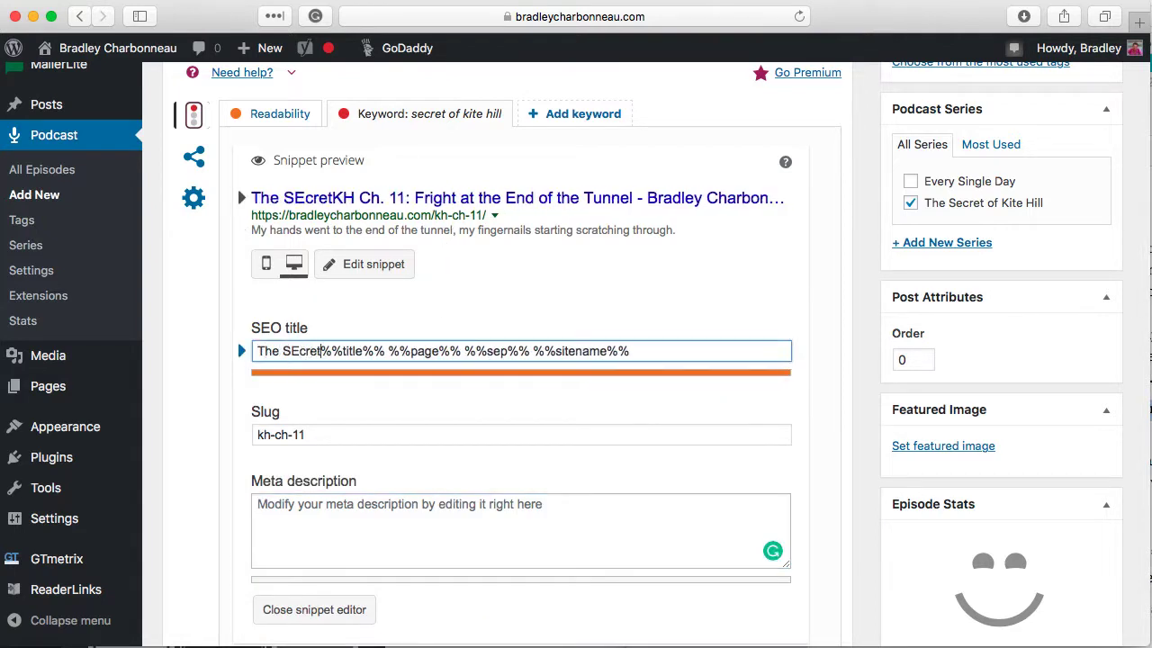
{"action": "key", "text": "BackSpace"}
{"action": "key", "text": "BackSpace"}
{"action": "key", "text": "BackSpace"}
{"action": "key", "text": "BackSpace"}
{"action": "key", "text": "BackSpace"}
{"action": "type", "text": "ect"}
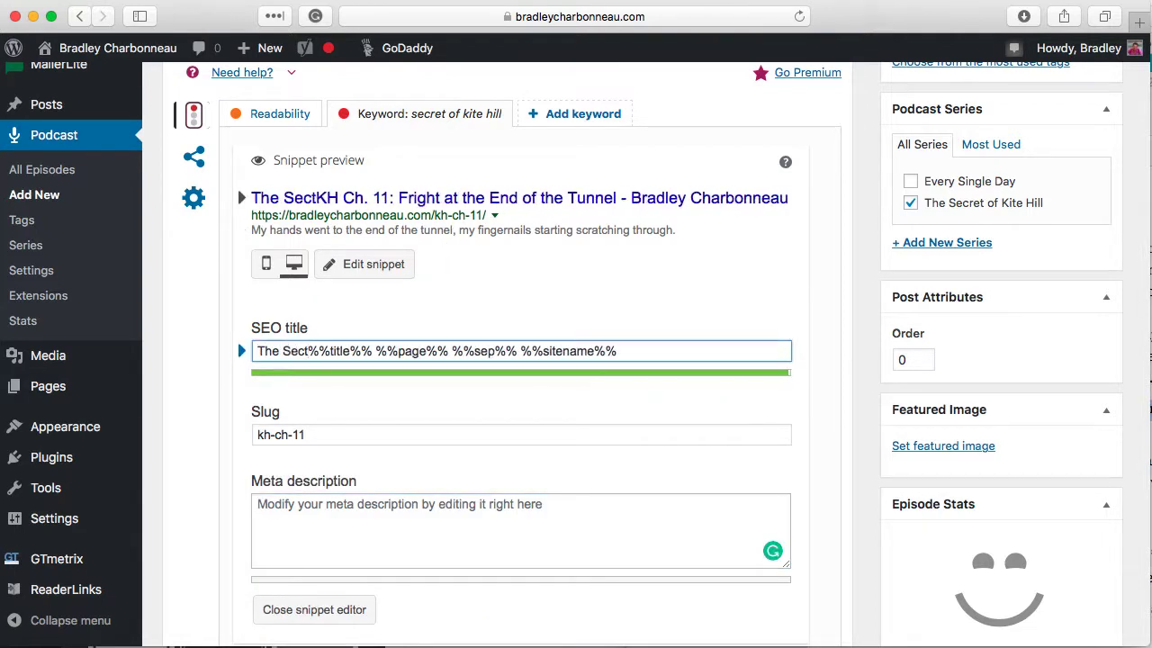
{"action": "key", "text": "BackSpace"}
{"action": "type", "text": "ret of "}
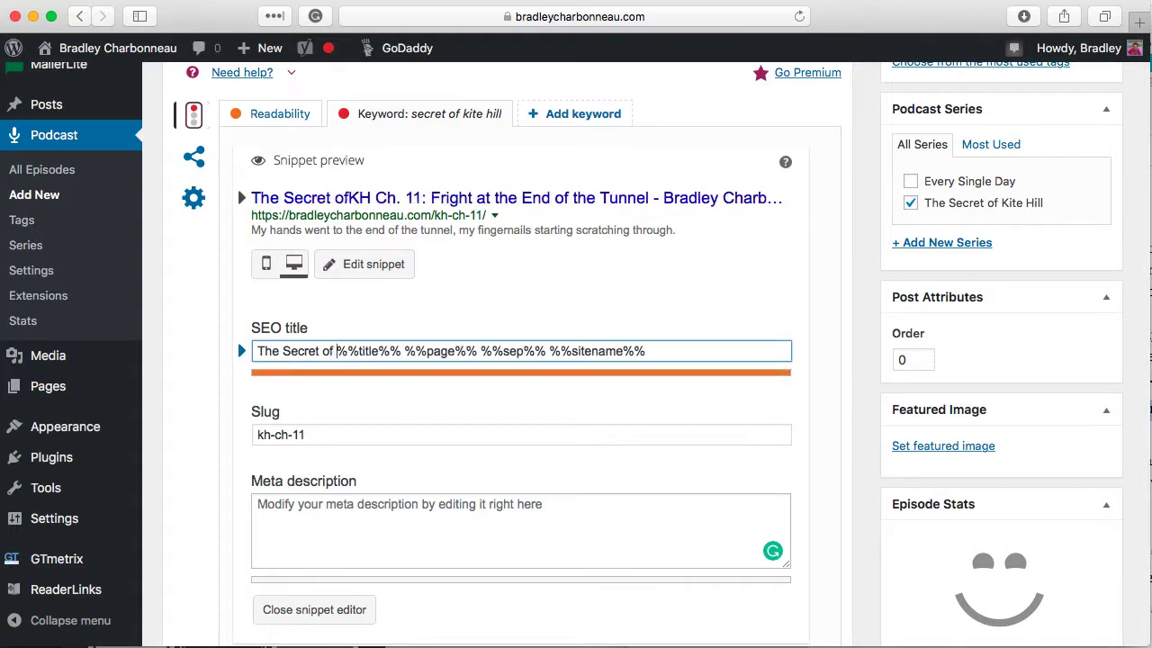
{"action": "type", "text": "Kite Hi%%title%%"}
{"action": "key", "text": "BackSpace"}
{"action": "key", "text": "BackSpace"}
{"action": "type", "text": "Hi"}
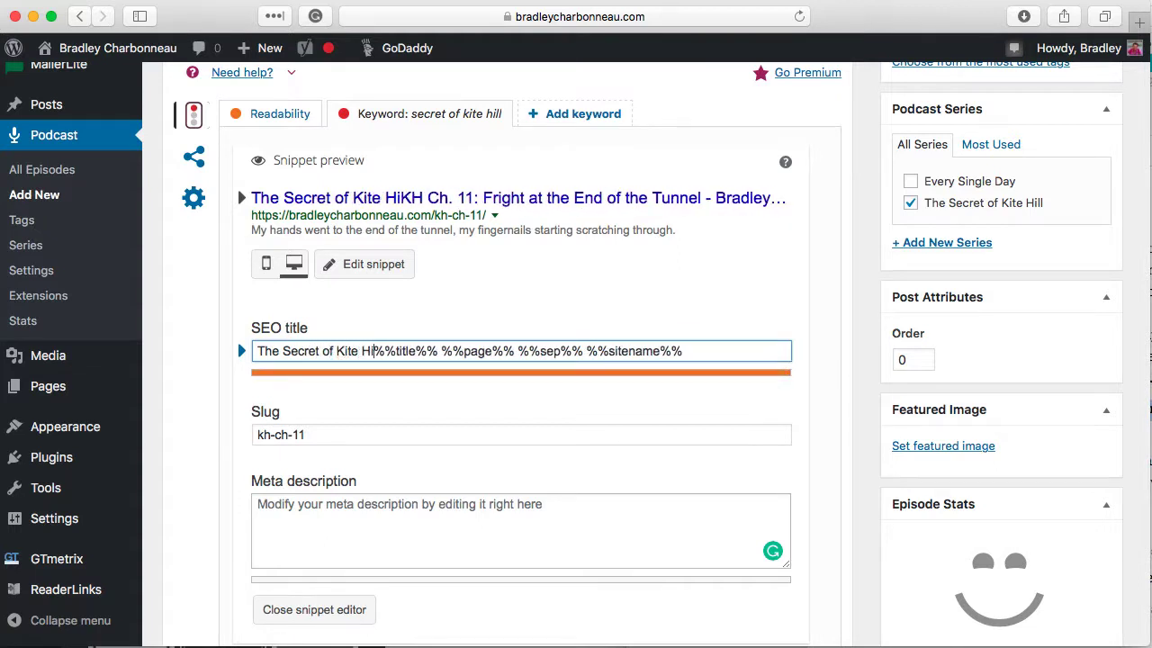
{"action": "type", "text": "l"}
{"action": "type", "text": "l:"}
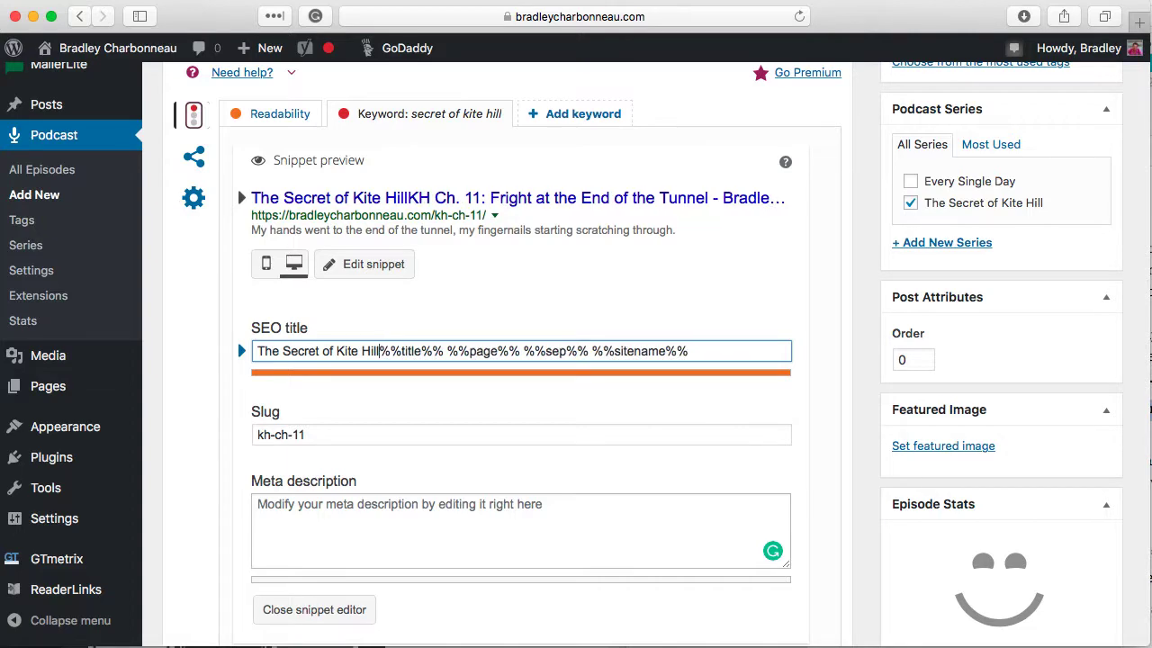
Step: Complete the SEO title with the copied phrase "Fright at the End of the Tunnel" and remove the template variables after it
{"action": "key", "text": "super+v"}
{"action": "key", "text": "shift+super+Right"}
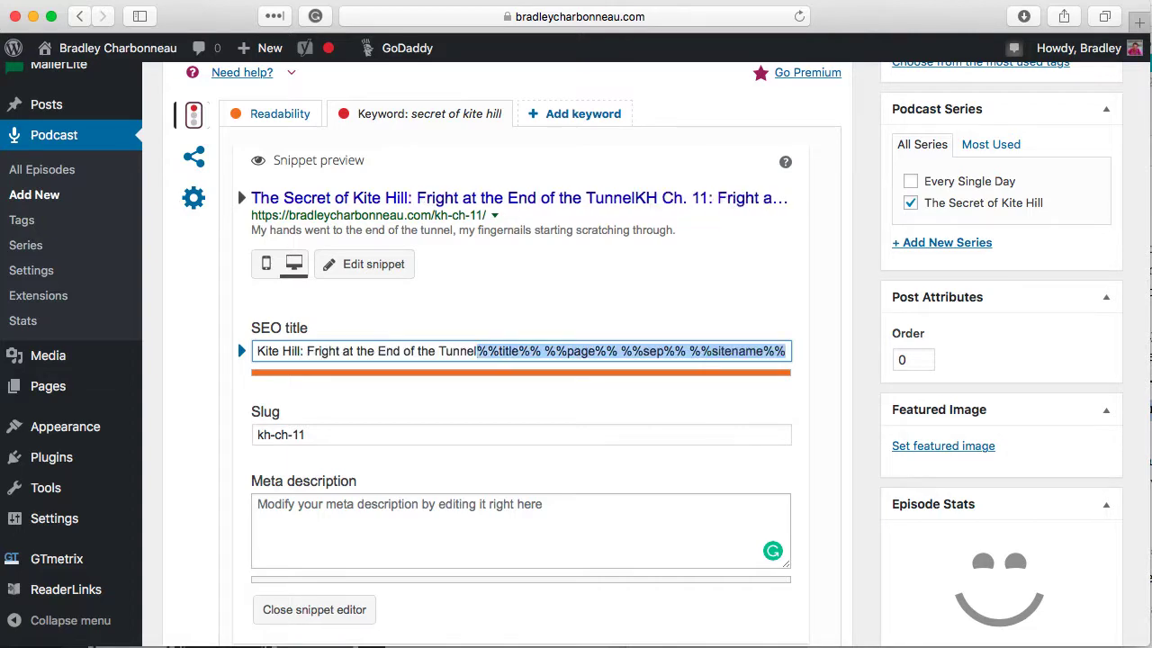
{"action": "key", "text": "BackSpace"}
Step: Copy the content's opening text, from "I hurried to the end of the nothing" through the second "Li Lu!", into the meta description
{"action": "scroll", "coordinate": [497, 284], "scroll_direction": "up", "scroll_amount": 10}
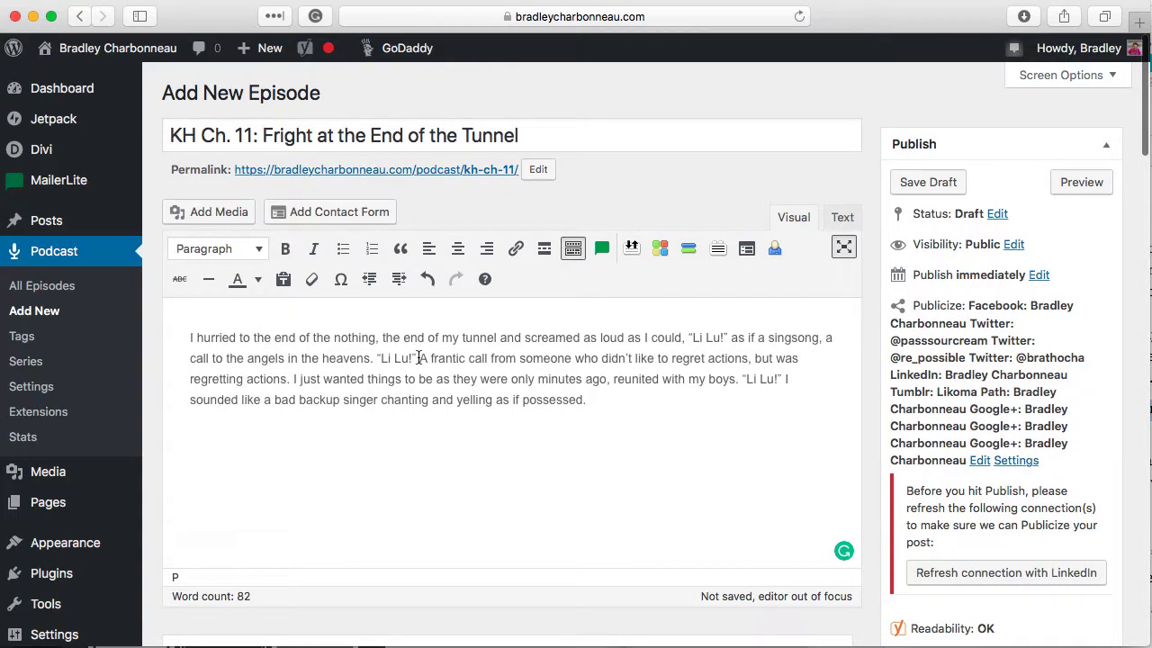
{"action": "left_click_drag", "start_coordinate": [418, 360], "coordinate": [177, 333]}
{"action": "key", "text": "super+c"}
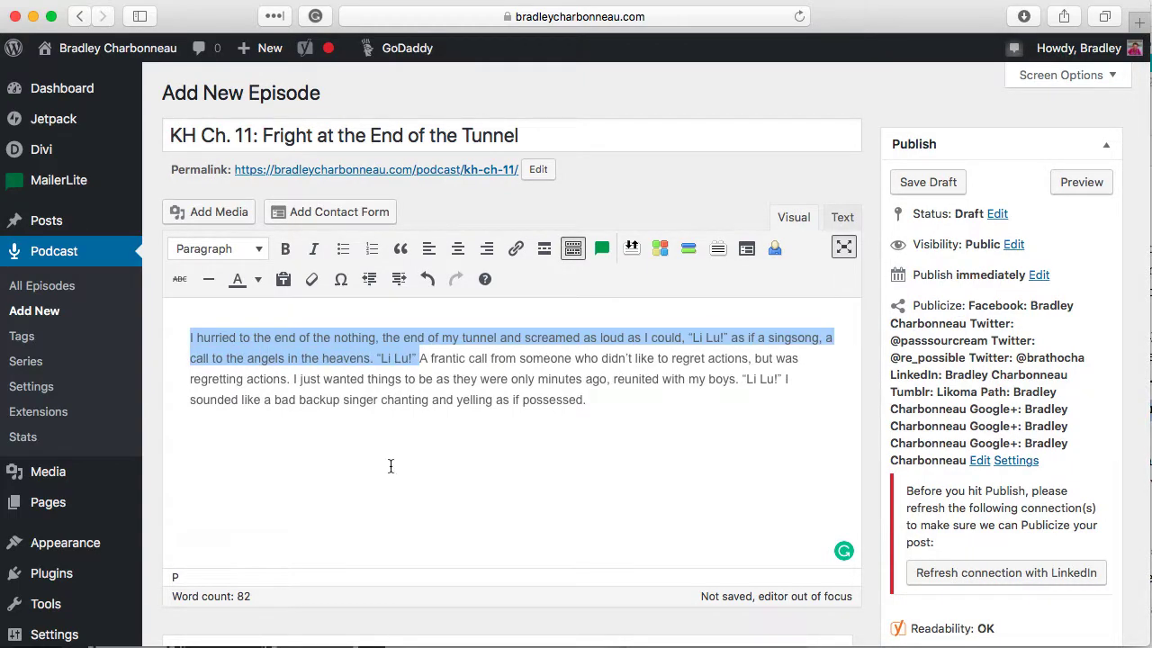
{"action": "scroll", "coordinate": [390, 466], "scroll_direction": "down", "scroll_amount": 10}
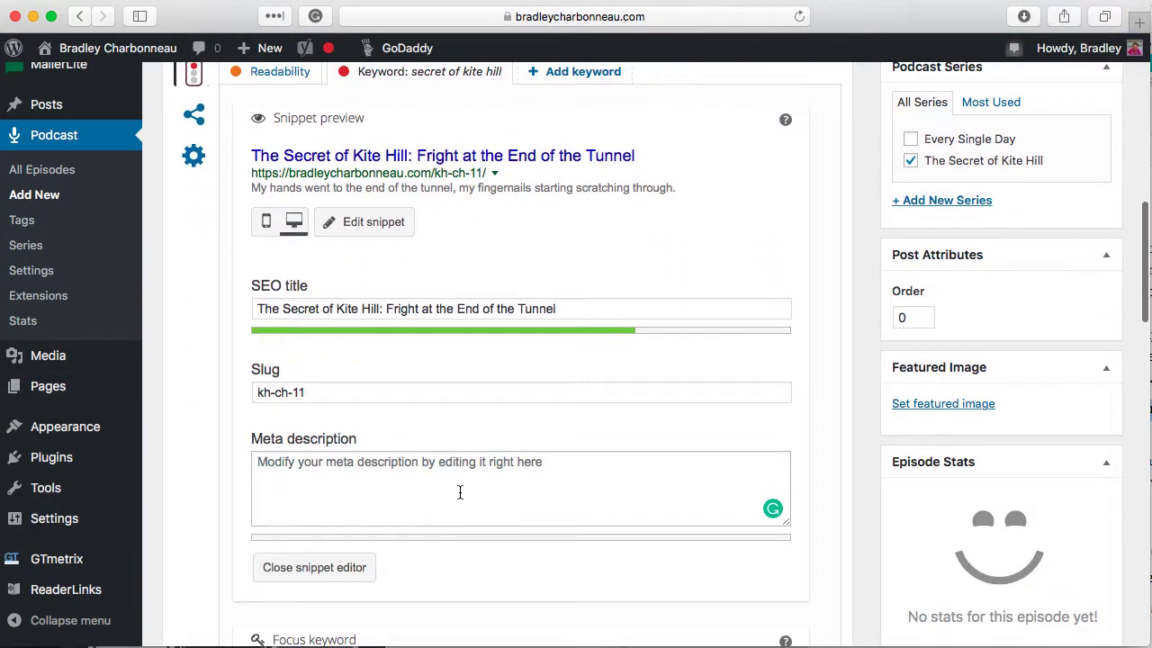
{"action": "left_click", "coordinate": [460, 493]}
{"action": "key", "text": "super+v"}
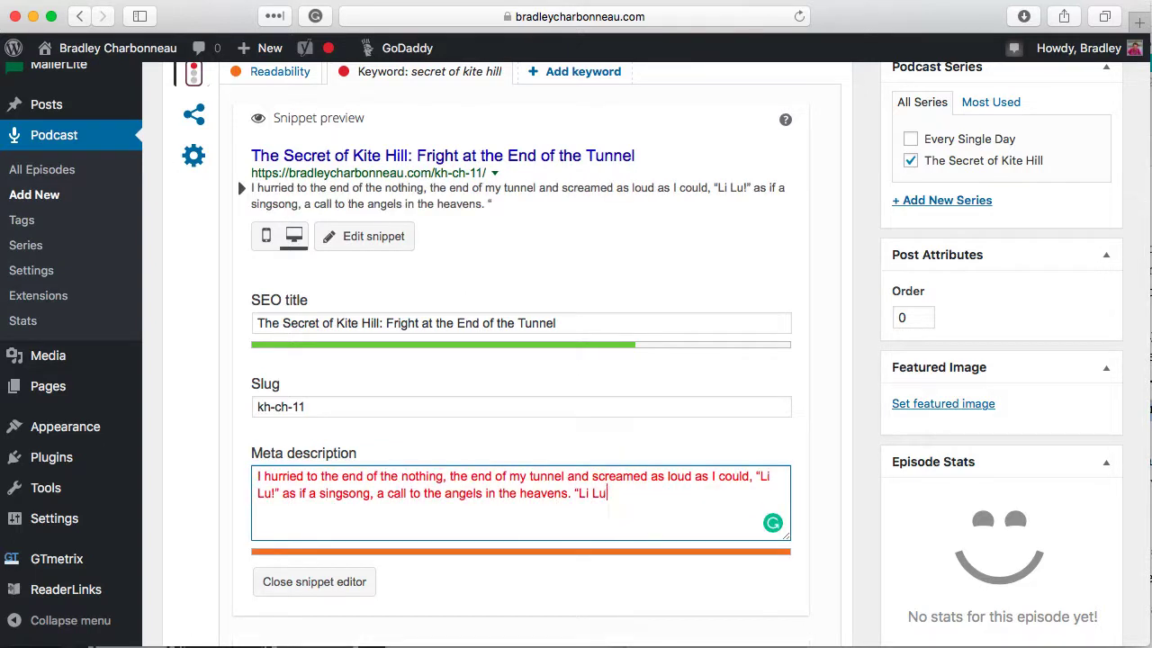
Step: Trim the trailing "Li Lu" quote from the meta description so it ends with "a call to the angels in the heavens."
{"action": "key", "text": "BackSpace"}
{"action": "key", "text": "BackSpace"}
{"action": "key", "text": "BackSpace"}
{"action": "key", "text": "BackSpace"}
{"action": "key", "text": "BackSpace"}
{"action": "key", "text": "BackSpace"}
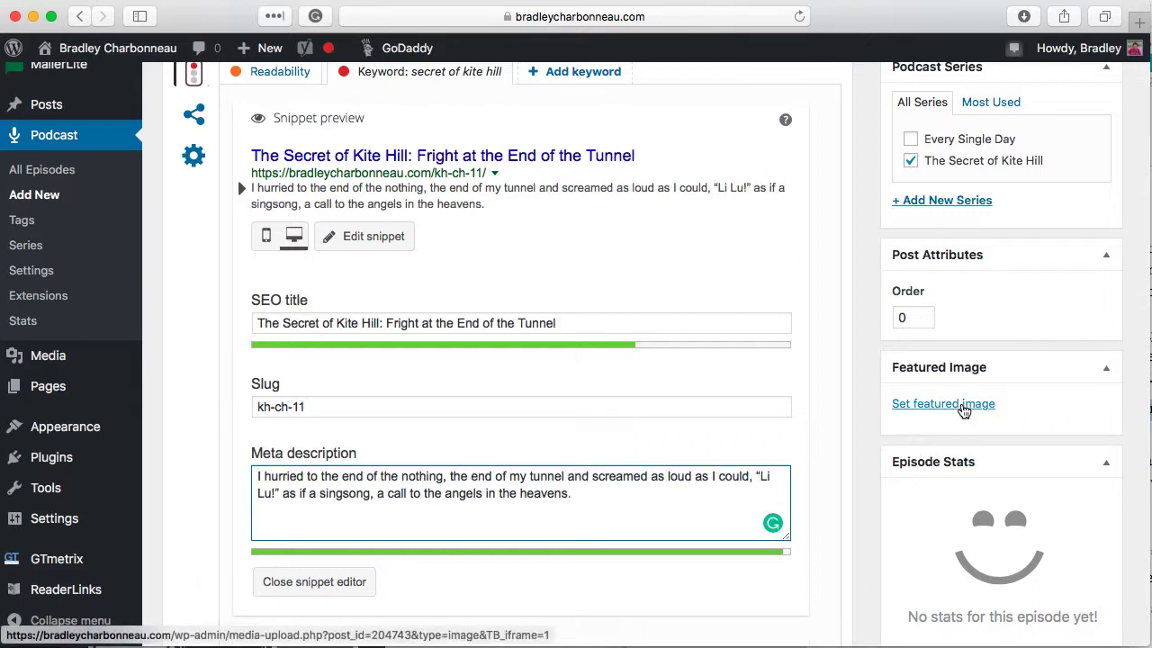
Step: Set the episode's featured image to the Kite Hill audiobook cover ptsc-1314b-kite-hill-audiobook-1400x1400.jpg from the media library
{"action": "left_click", "coordinate": [964, 411]}
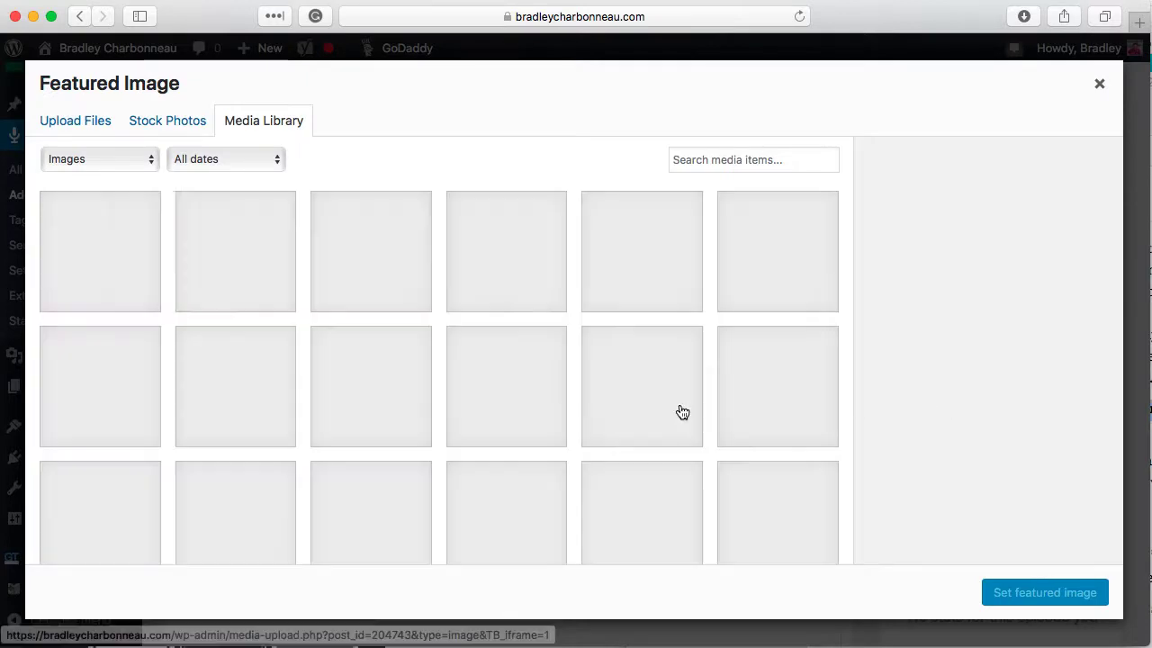
{"action": "scroll", "coordinate": [592, 435], "scroll_direction": "down", "scroll_amount": 15}
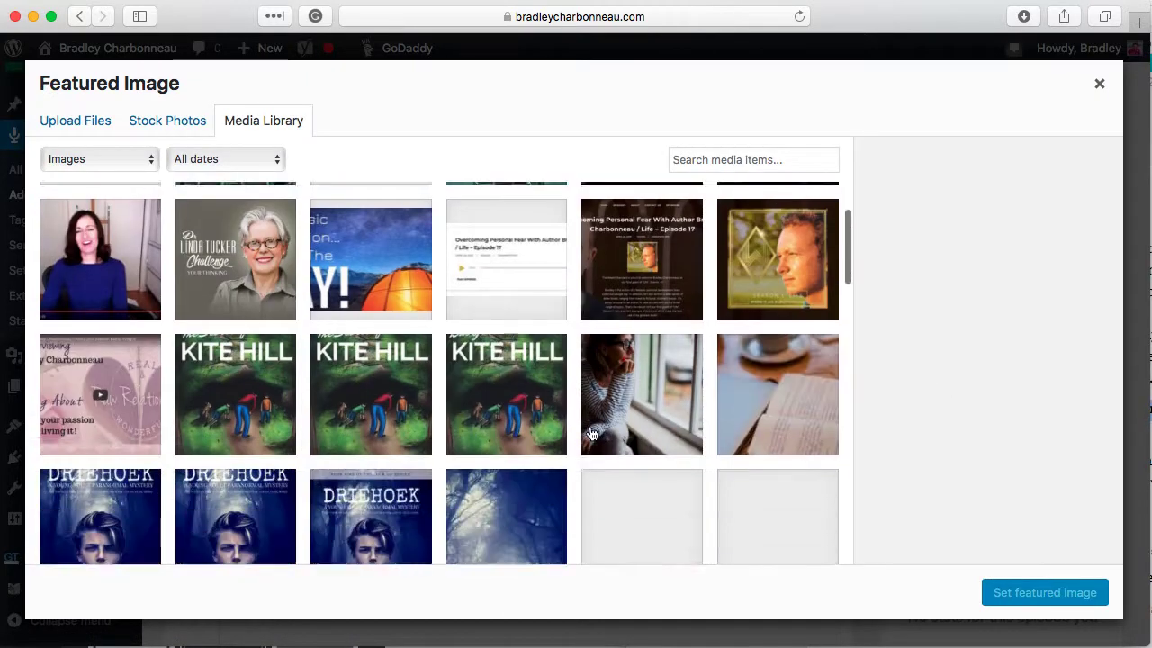
{"action": "scroll", "coordinate": [592, 434], "scroll_direction": "down", "scroll_amount": 10}
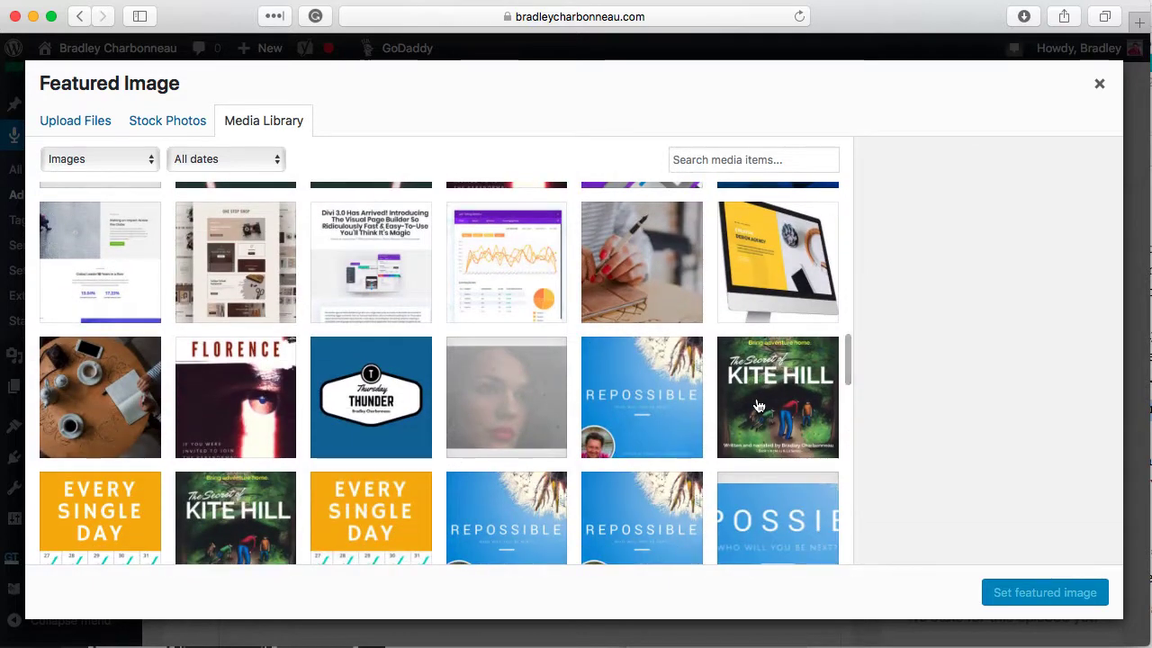
{"action": "left_click", "coordinate": [759, 406]}
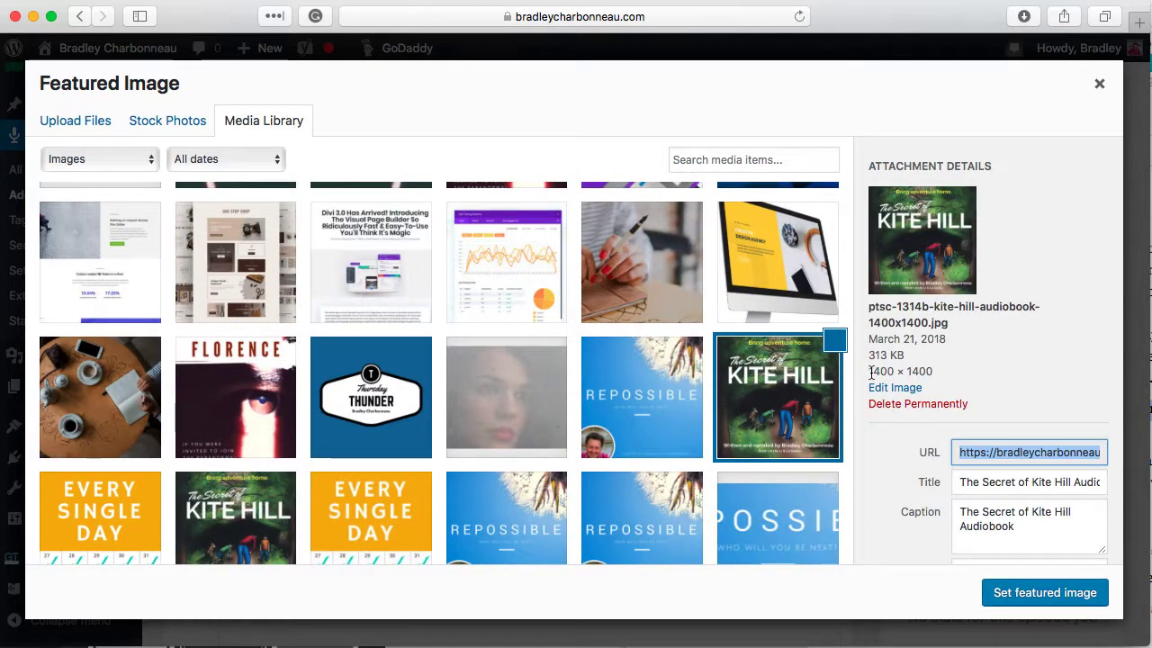
{"action": "mouse_move", "coordinate": [929, 371]}
{"action": "left_mouse_down"}
{"action": "mouse_move", "coordinate": [859, 371]}
{"action": "mouse_move", "coordinate": [927, 371]}
{"action": "left_mouse_up"}
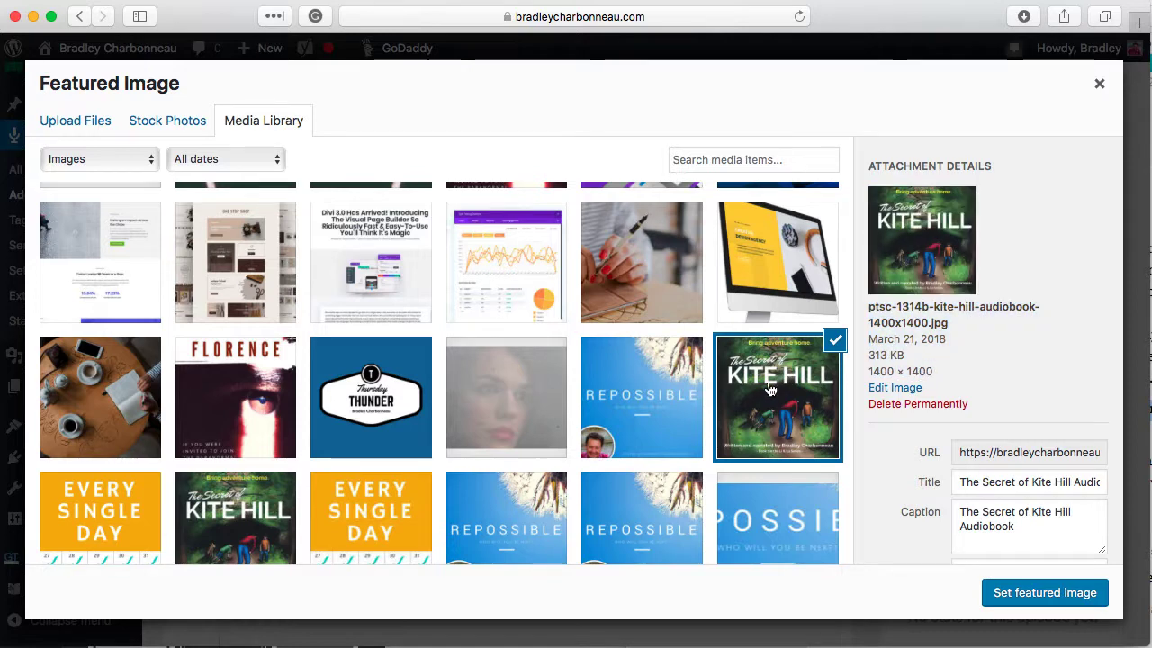
{"action": "left_click", "coordinate": [1043, 592]}
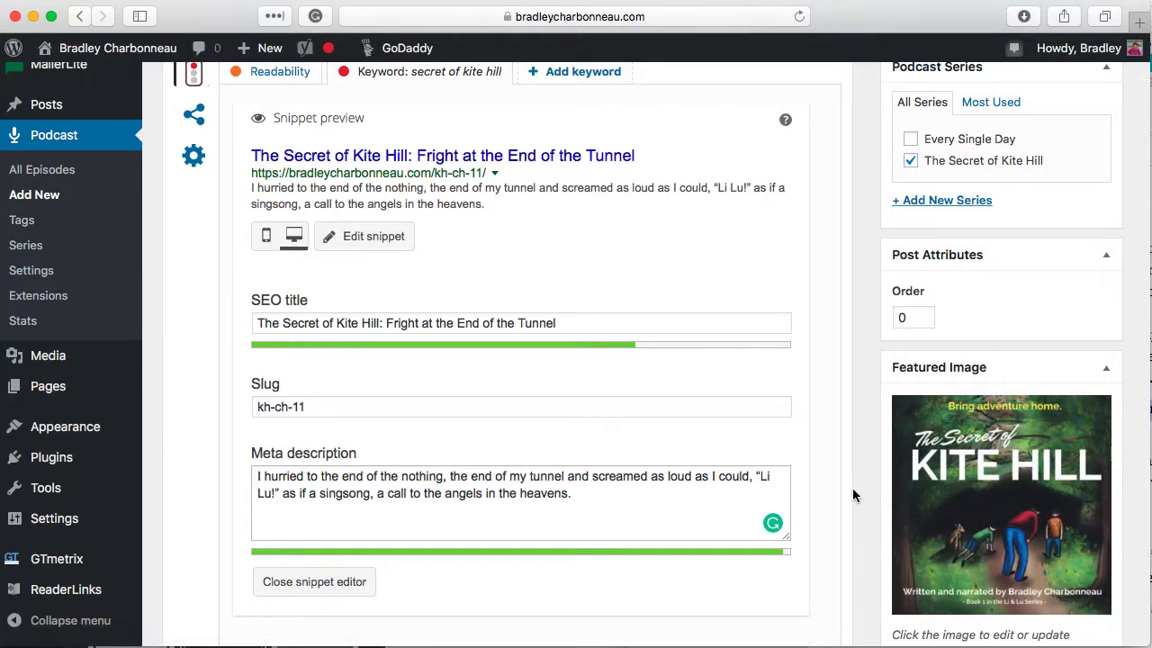
Step: Go past the Yoast SEO analysis to the Podcast Episode Details, and switch to Finder's findaway folder of chapter audio files
{"action": "scroll", "coordinate": [853, 495], "scroll_direction": "down", "scroll_amount": 1}
{"action": "scroll", "coordinate": [853, 495], "scroll_direction": "down", "scroll_amount": 1}
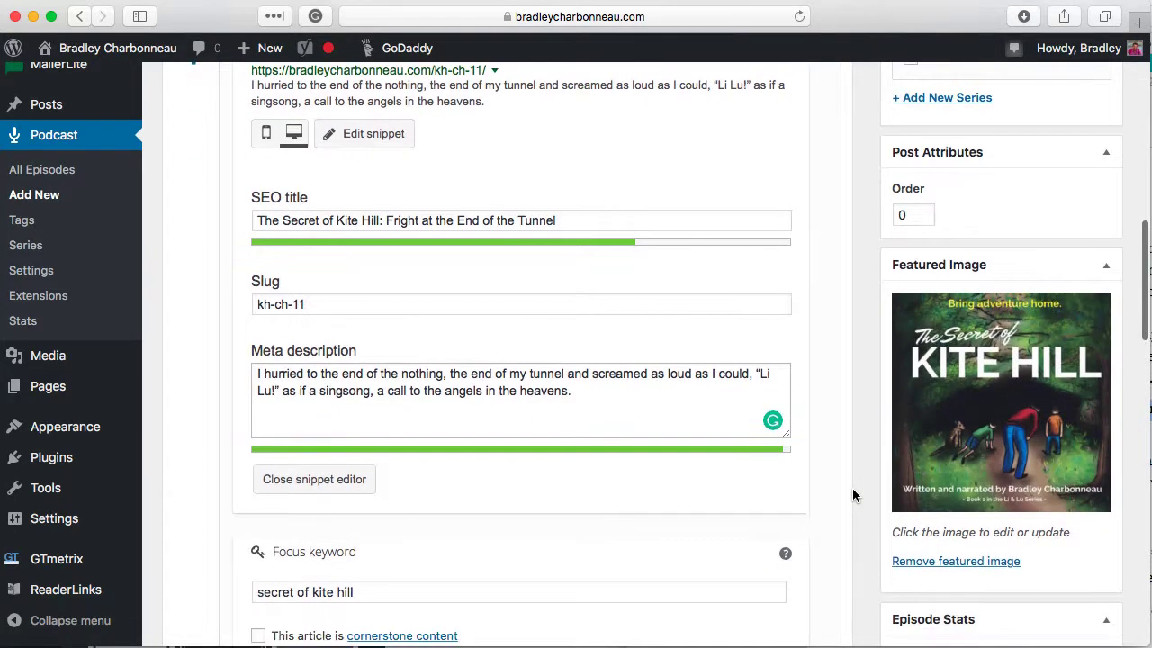
{"action": "scroll", "coordinate": [853, 495], "scroll_direction": "down", "scroll_amount": 2}
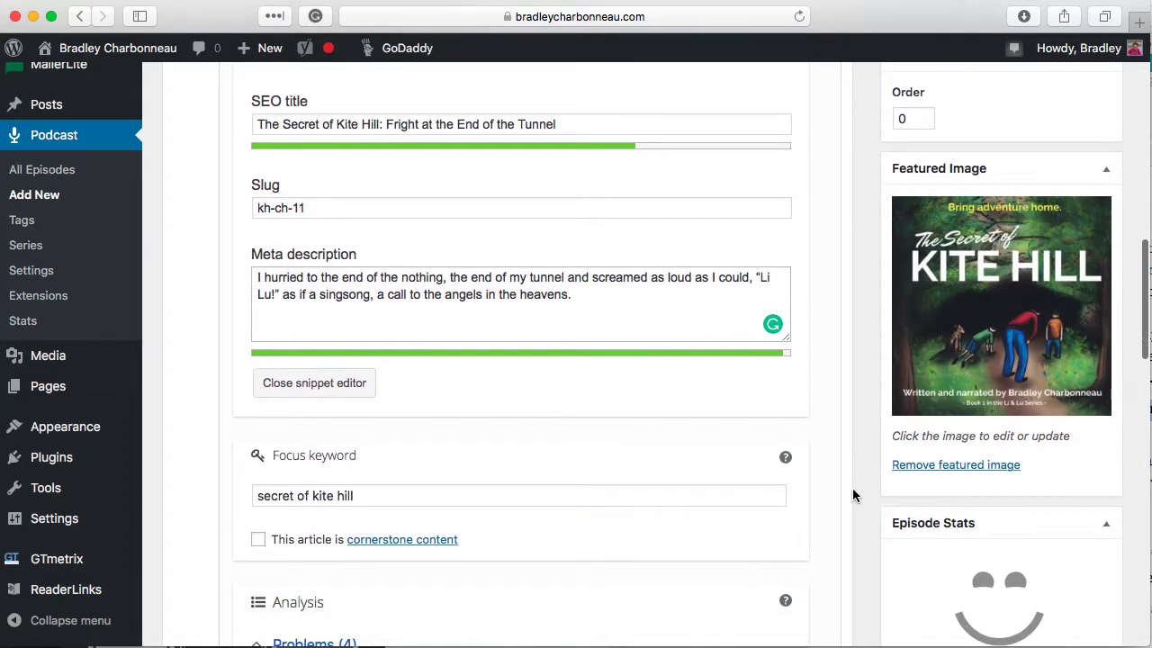
{"action": "scroll", "coordinate": [852, 494], "scroll_direction": "down", "scroll_amount": 5}
{"action": "scroll", "coordinate": [853, 495], "scroll_direction": "down", "scroll_amount": 15}
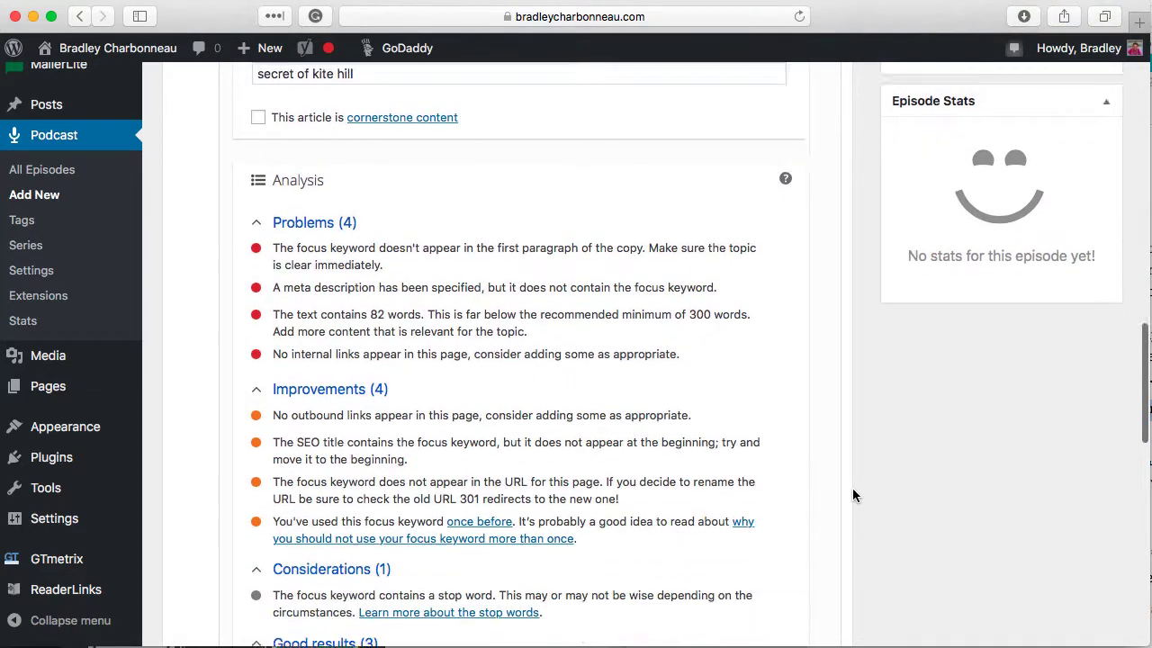
{"action": "scroll", "coordinate": [853, 495], "scroll_direction": "down", "scroll_amount": 1}
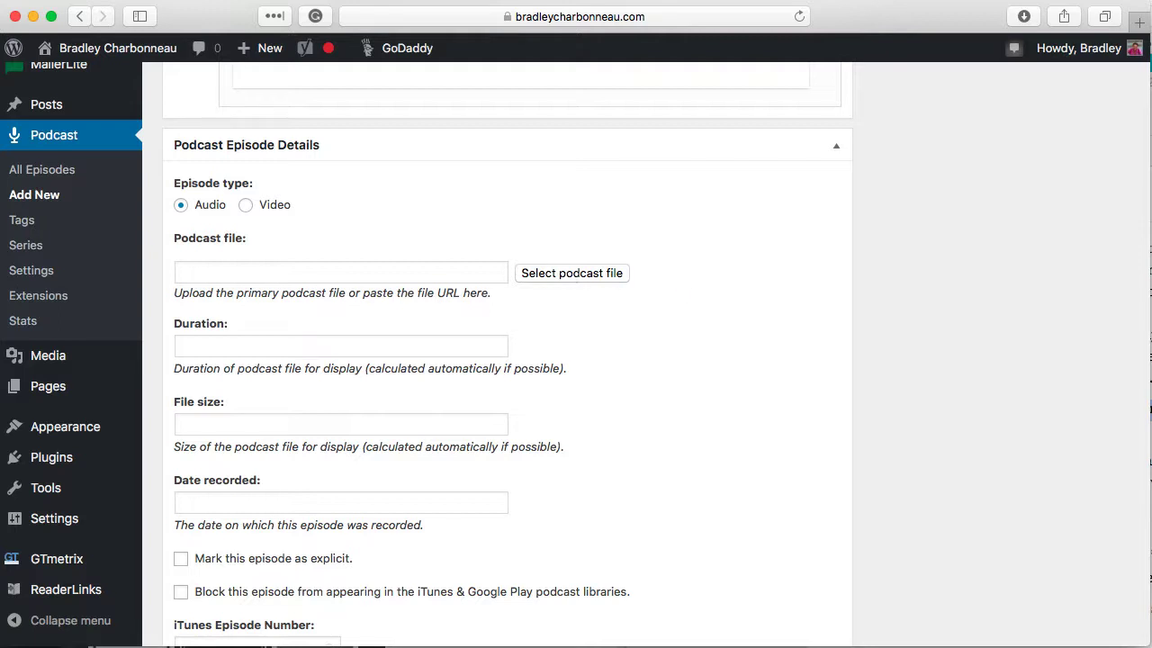
{"action": "key", "text": "super+Tab"}
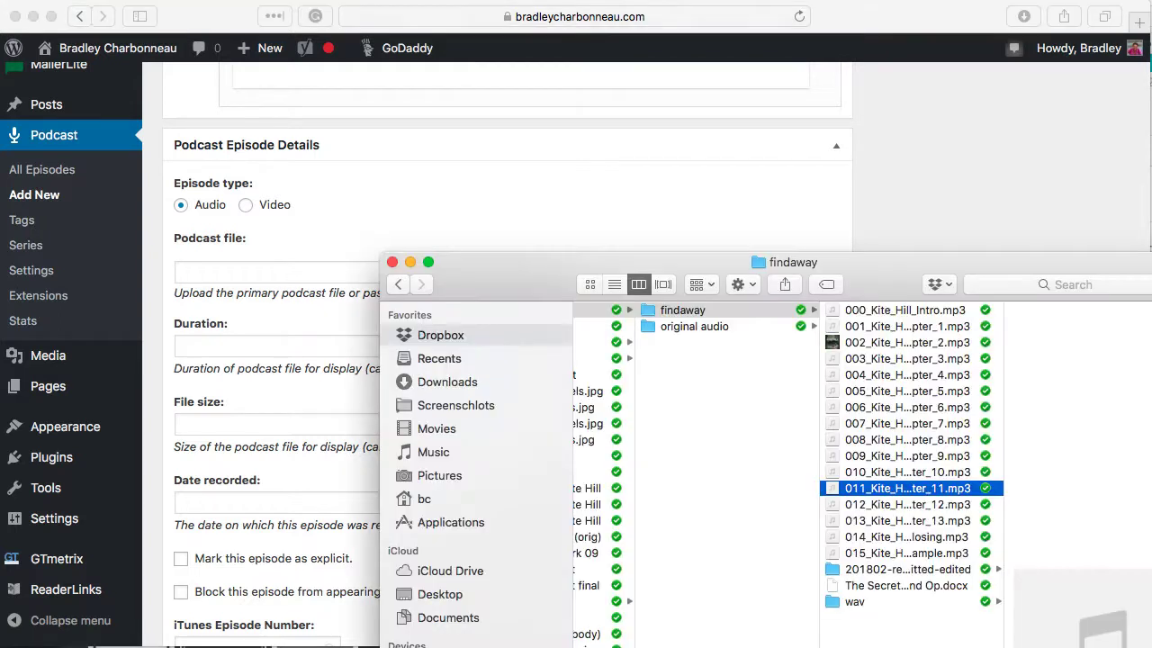
Step: Try to copy the name of the chapter 11 audio file in the findaway folder, and undo the text pasted over it
{"action": "left_click", "coordinate": [849, 493]}
{"action": "left_click", "coordinate": [834, 473]}
{"action": "left_click", "coordinate": [834, 489]}
{"action": "left_click_drag", "start_coordinate": [829, 487], "coordinate": [867, 491]}
{"action": "left_click", "coordinate": [873, 491]}
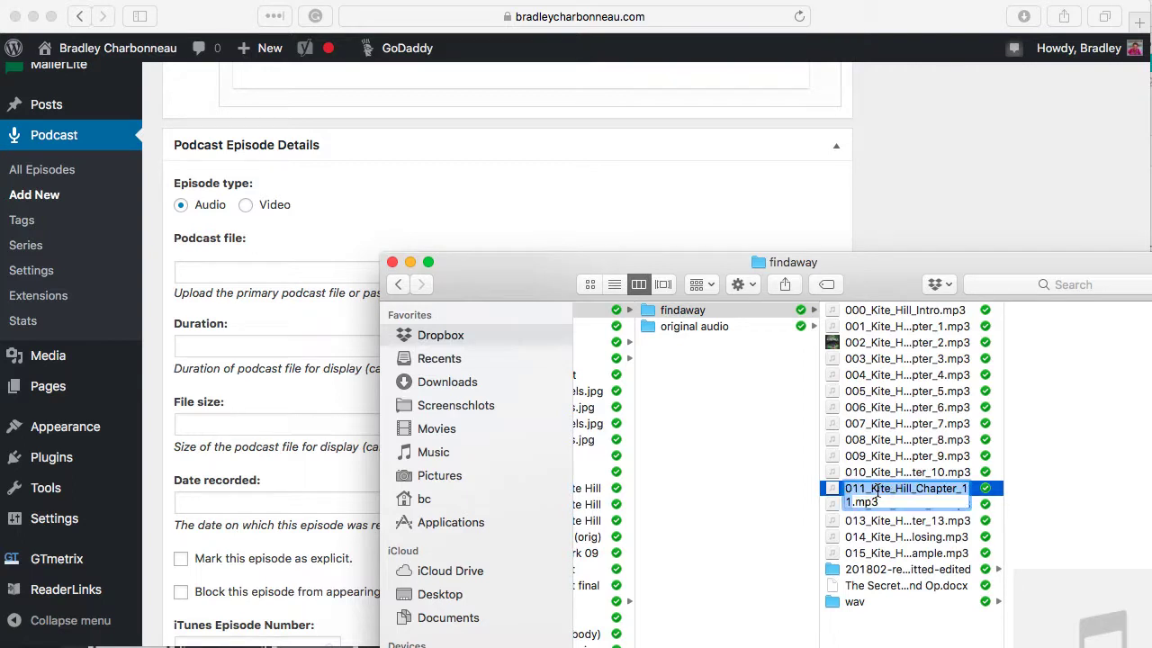
{"action": "right_click", "coordinate": [878, 491]}
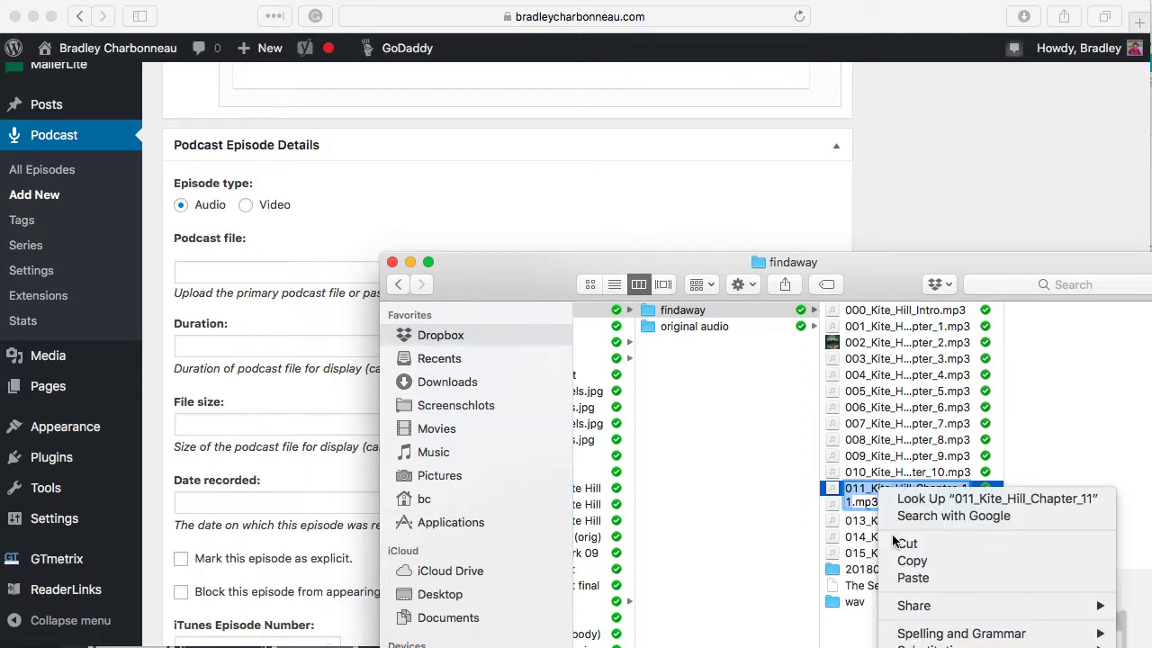
{"action": "left_click", "coordinate": [904, 576]}
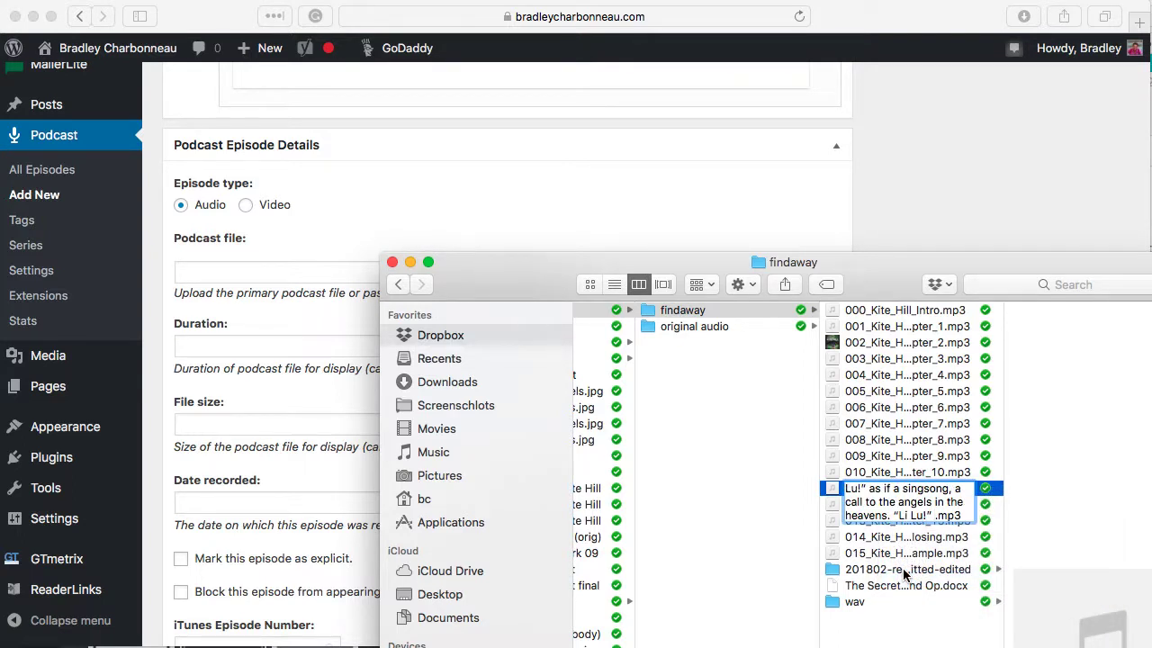
{"action": "key", "text": "super+z"}
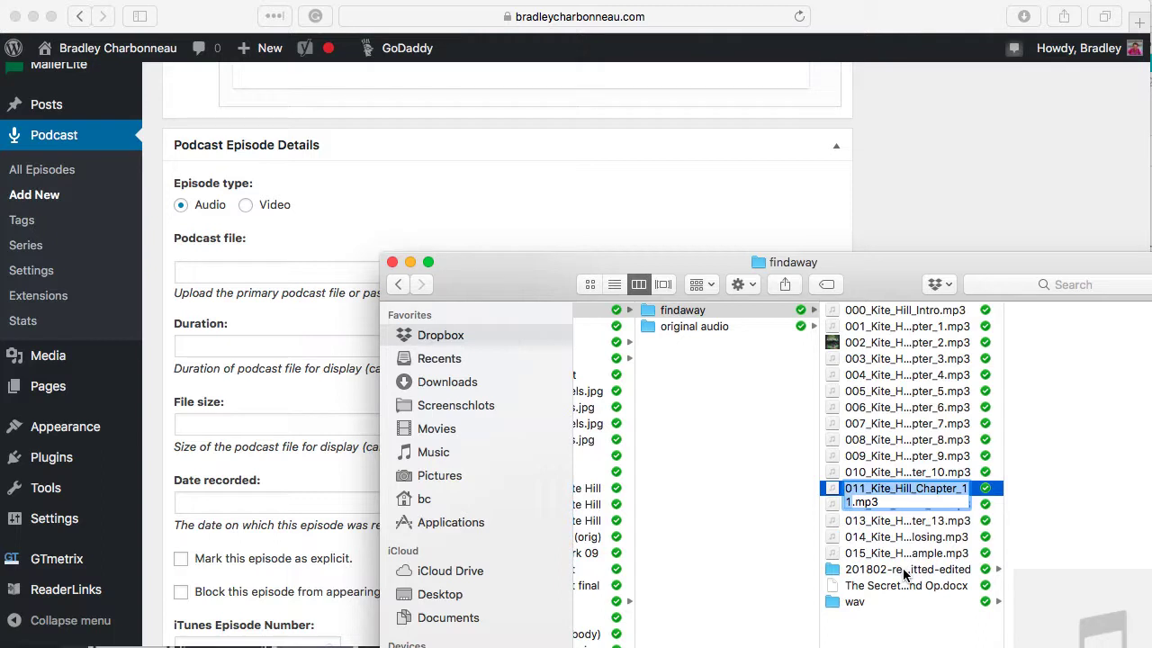
Step: Try to find the podcast file by searching the Mac for "mp3", and cancel the file selection
{"action": "right_click", "coordinate": [919, 497]}
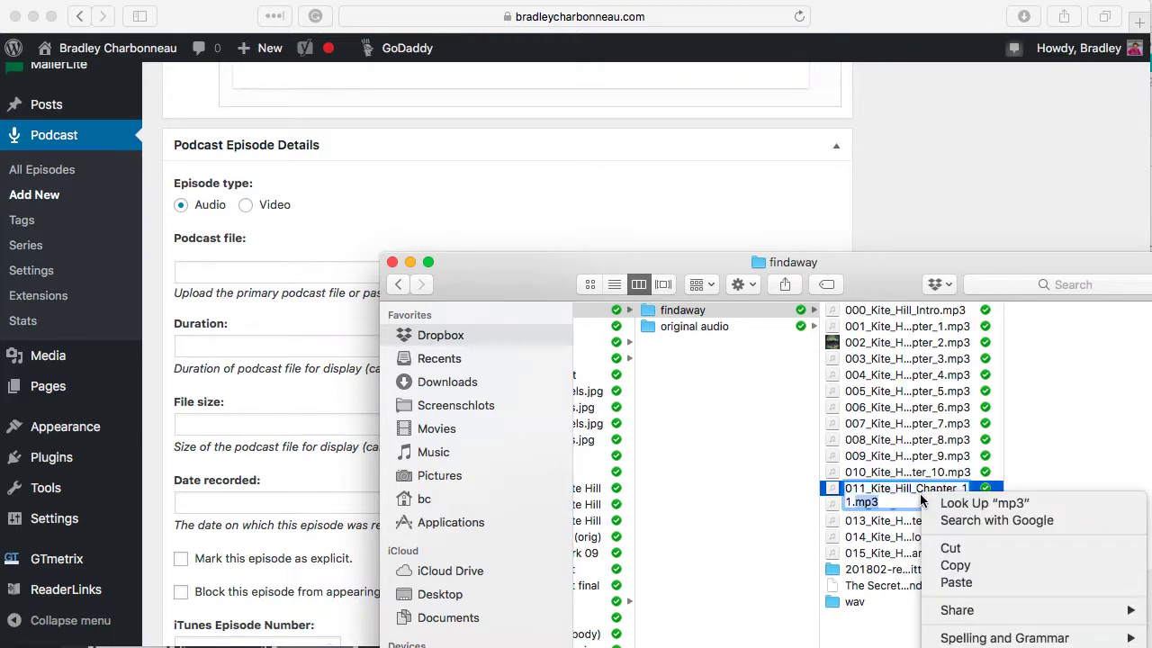
{"action": "left_click", "coordinate": [940, 564]}
{"action": "left_click", "coordinate": [864, 477]}
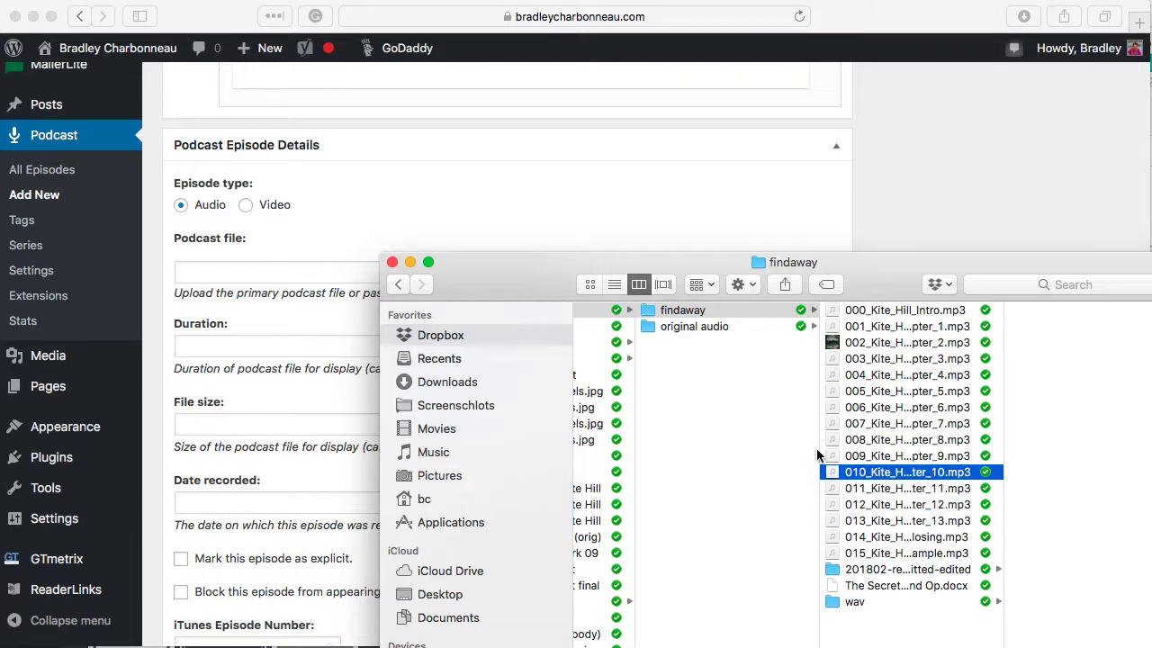
{"action": "left_click", "coordinate": [460, 220]}
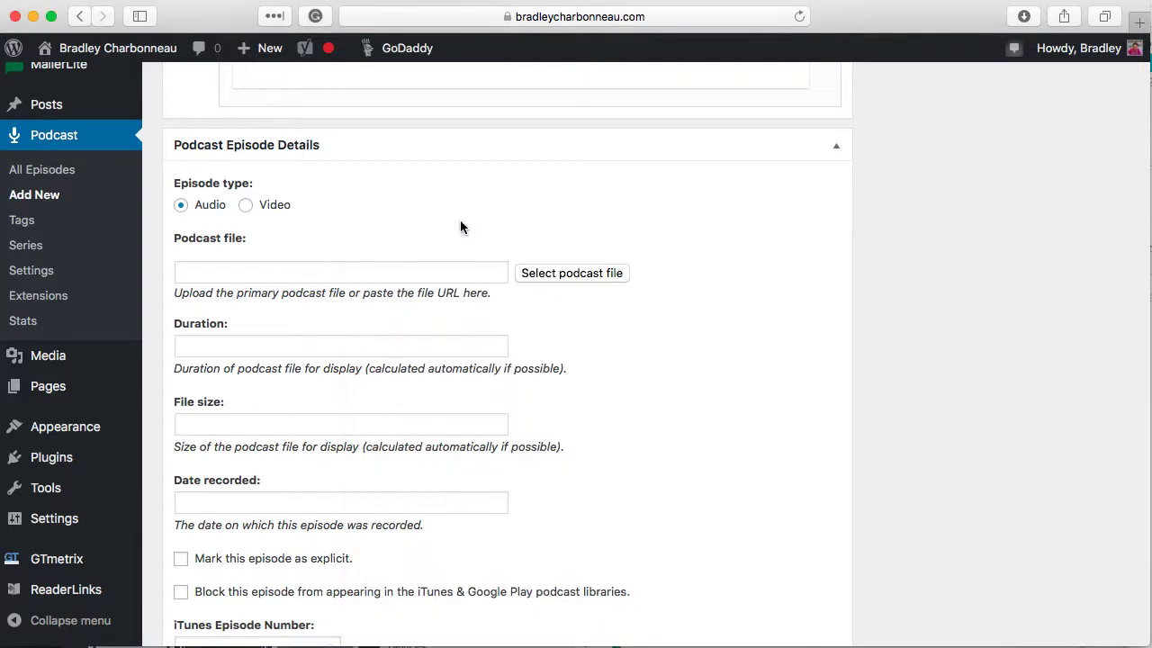
{"action": "left_click", "coordinate": [546, 274]}
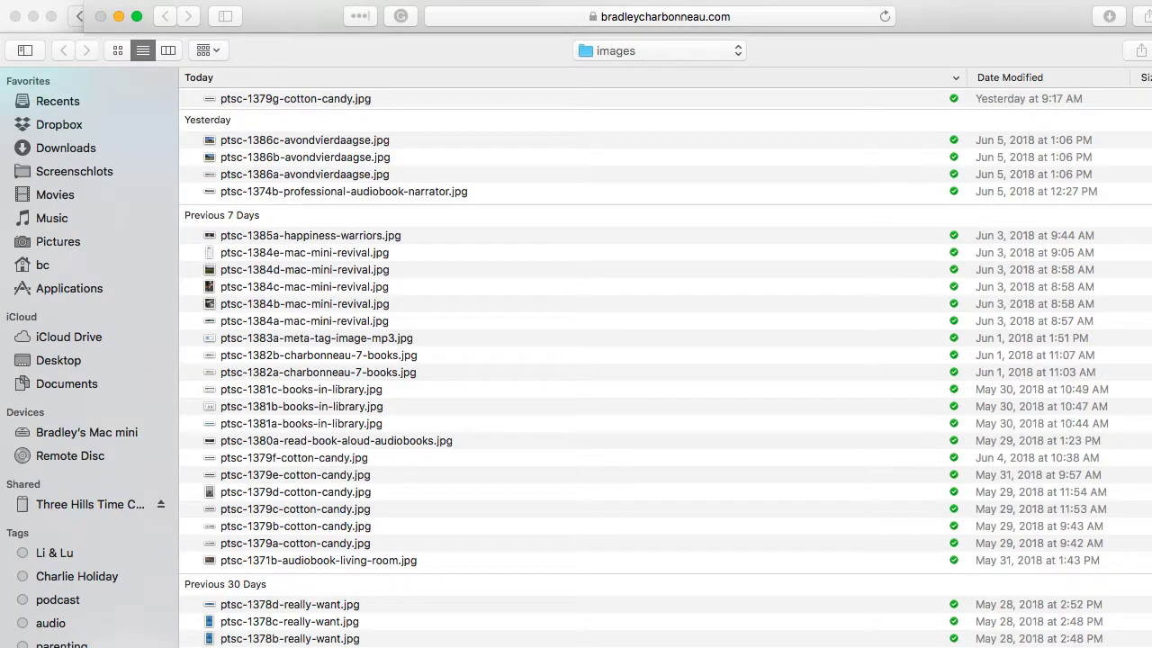
{"action": "type", "text": "mp3"}
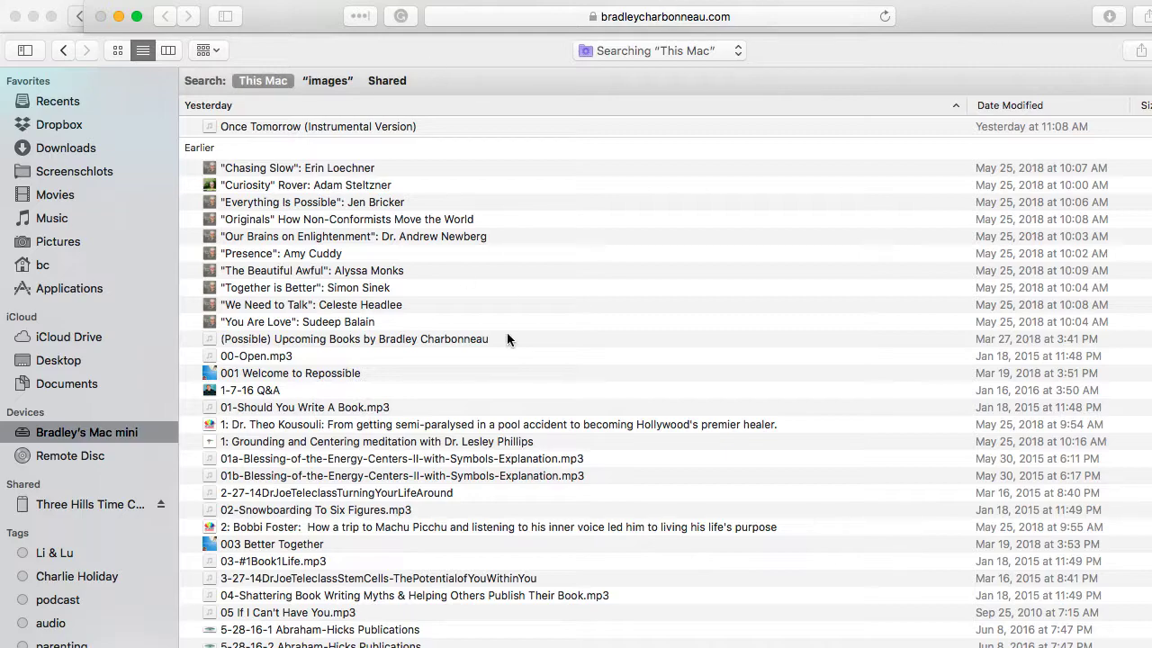
{"action": "key", "text": "Escape"}
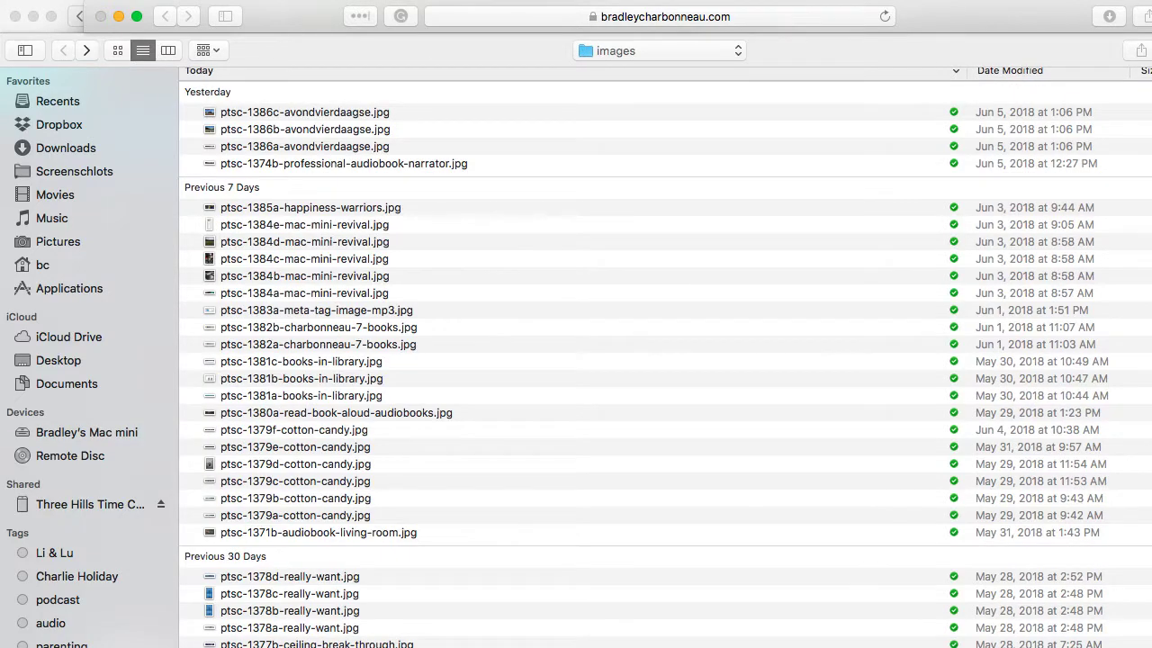
{"action": "key", "text": "Escape"}
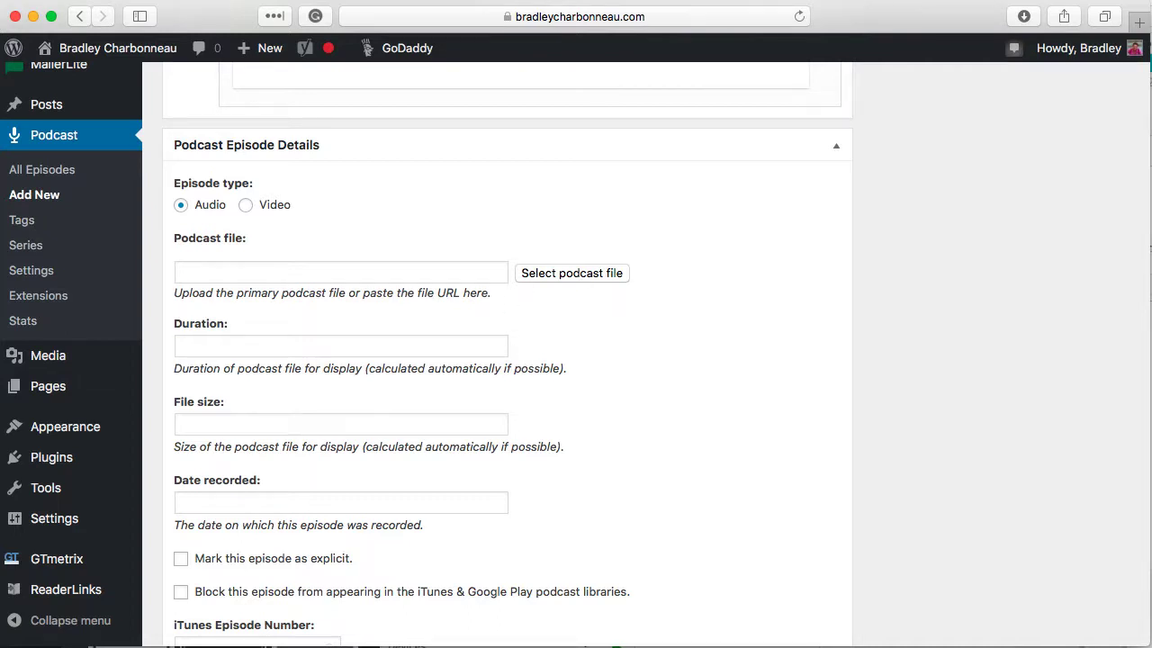
Step: Try to find the podcast file with the name copied from 010_Kite_Hill_Chapter_10.mp3 in Finder, and cancel the file selection
{"action": "key", "text": "super+Tab"}
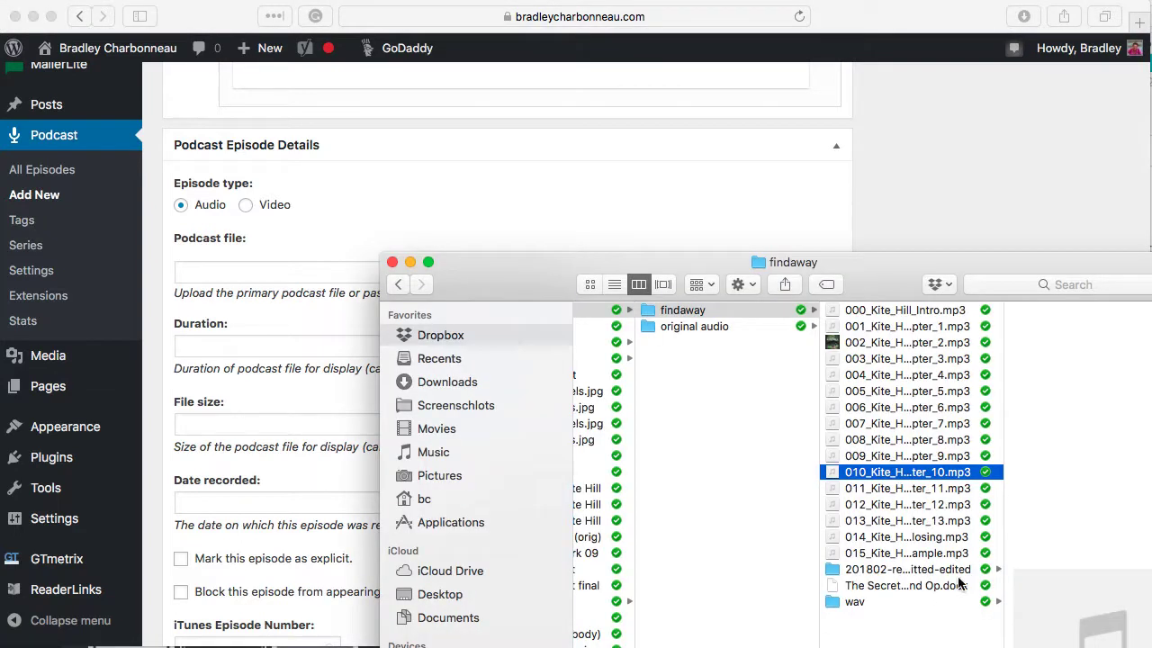
{"action": "left_click", "coordinate": [902, 471]}
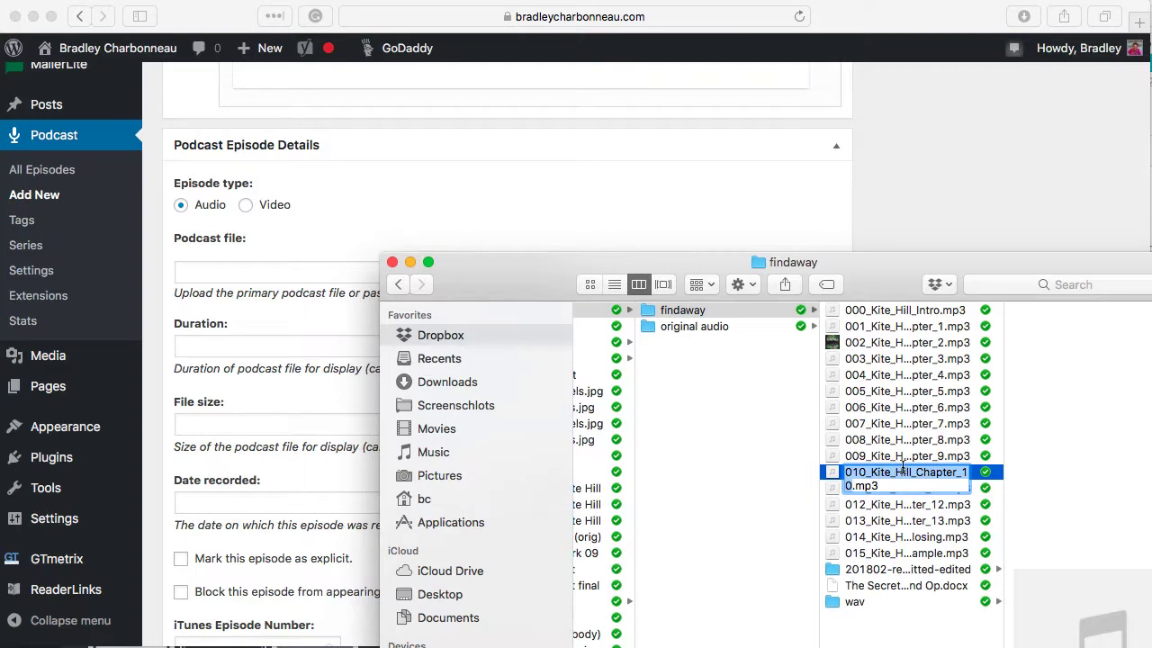
{"action": "left_click", "coordinate": [479, 221]}
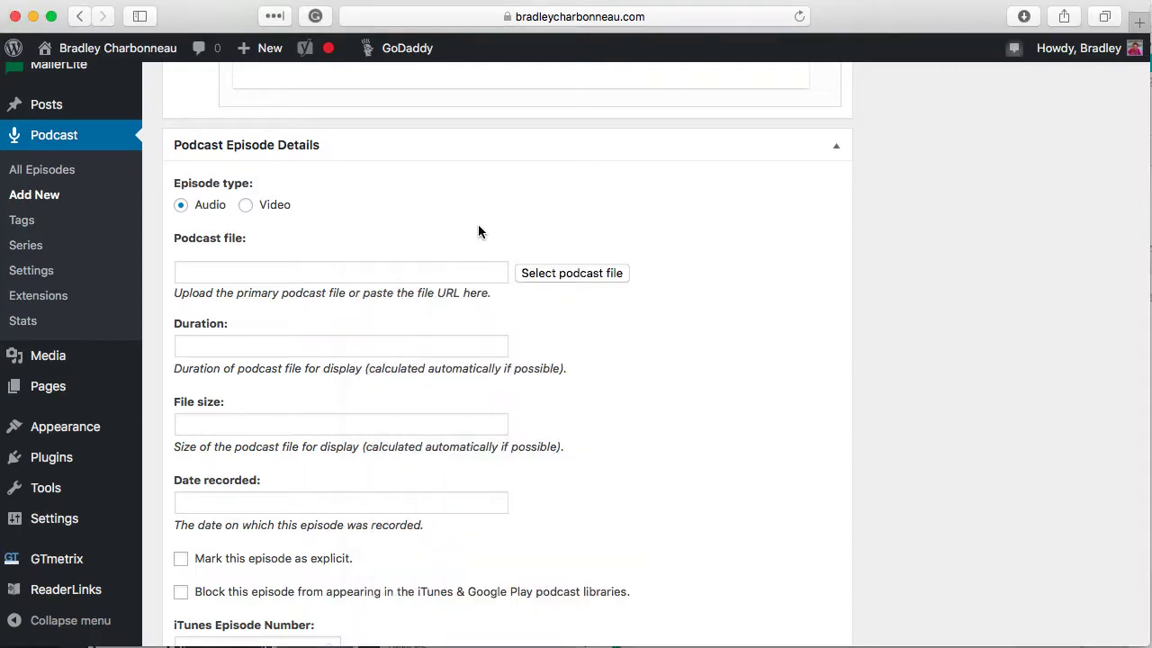
{"action": "left_click", "coordinate": [548, 273]}
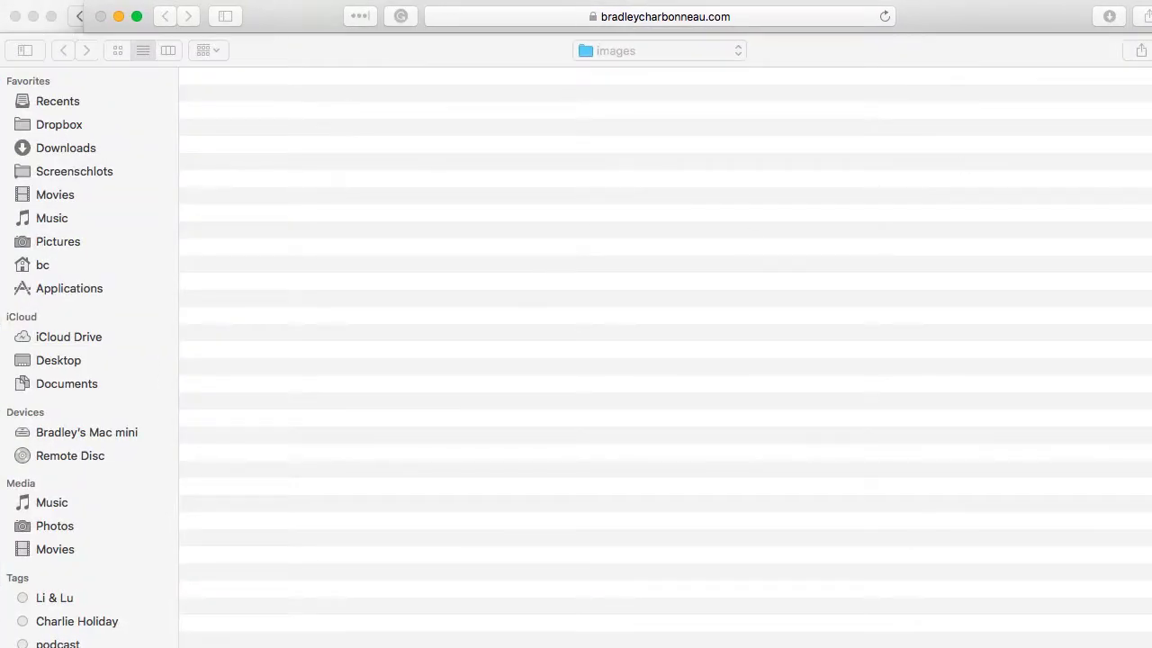
{"action": "key", "text": "super+v"}
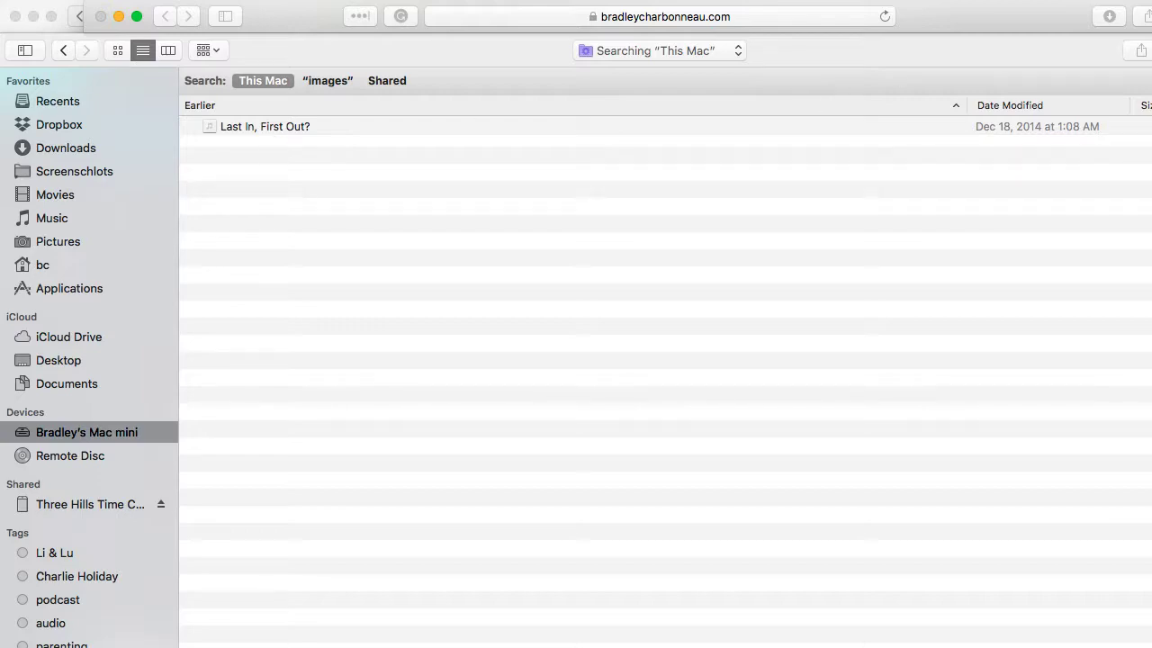
{"action": "key", "text": "Escape"}
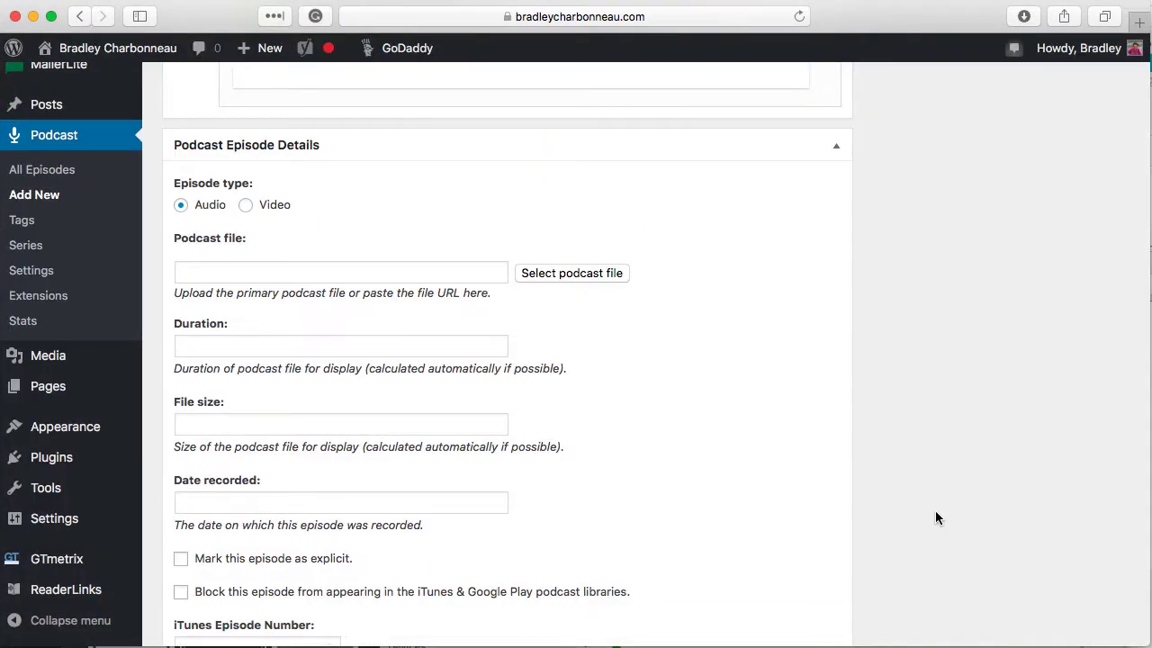
Step: Copy the name of 011_Kite_Hill_Chapter_11.mp3 in Finder and use it to find and upload "Fright at the End of the Tunnel." as the podcast file
{"action": "key", "text": "super+Tab"}
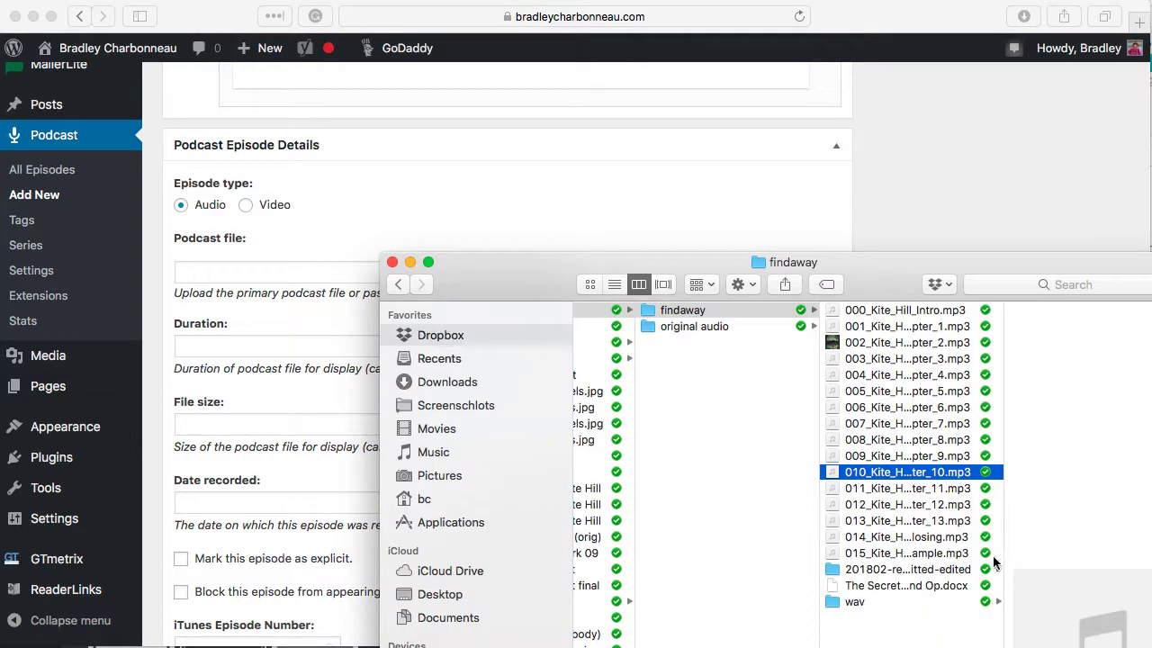
{"action": "left_click", "coordinate": [886, 487]}
{"action": "key", "text": "Return"}
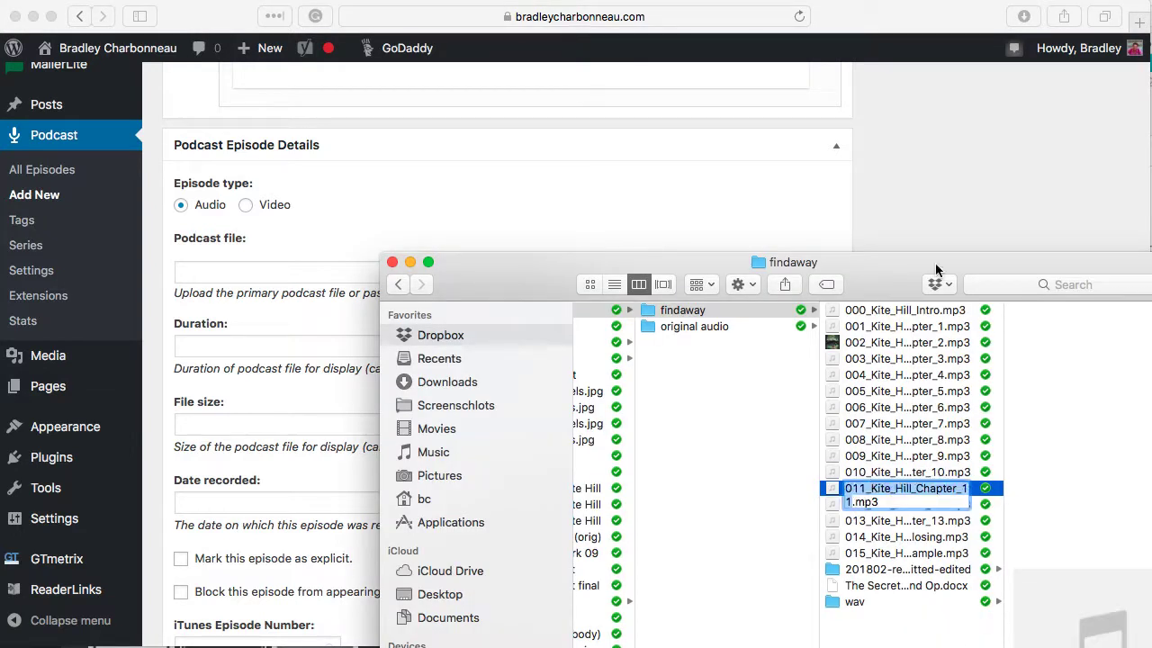
{"action": "left_click", "coordinate": [940, 193]}
{"action": "left_click", "coordinate": [581, 270]}
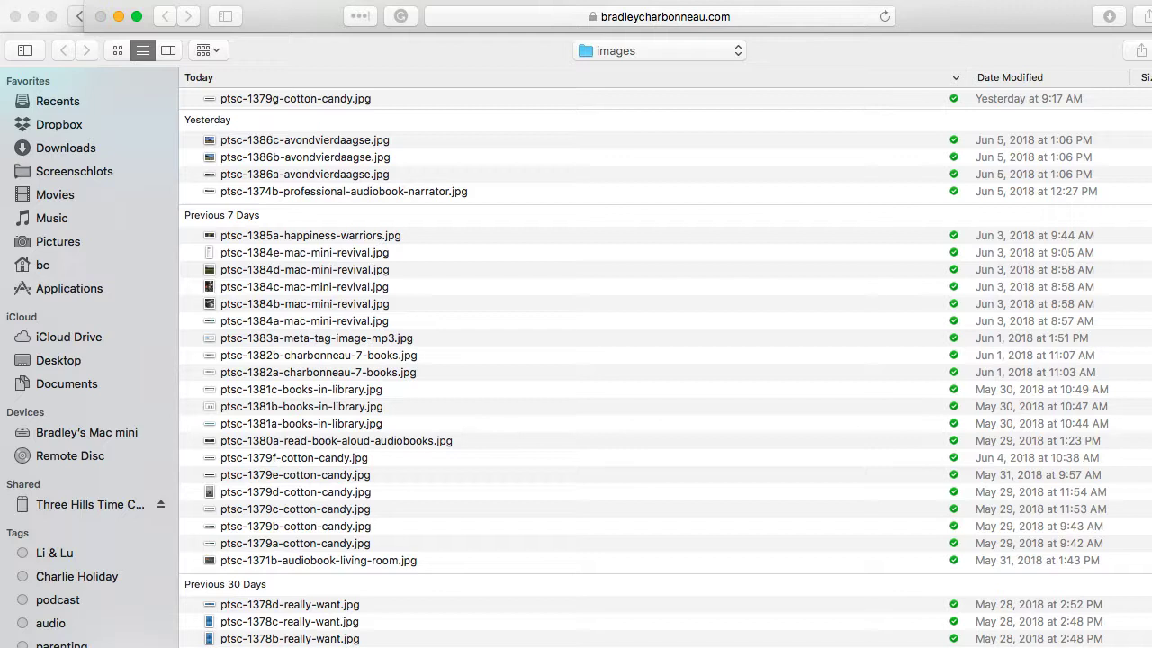
{"action": "key", "text": "super+v"}
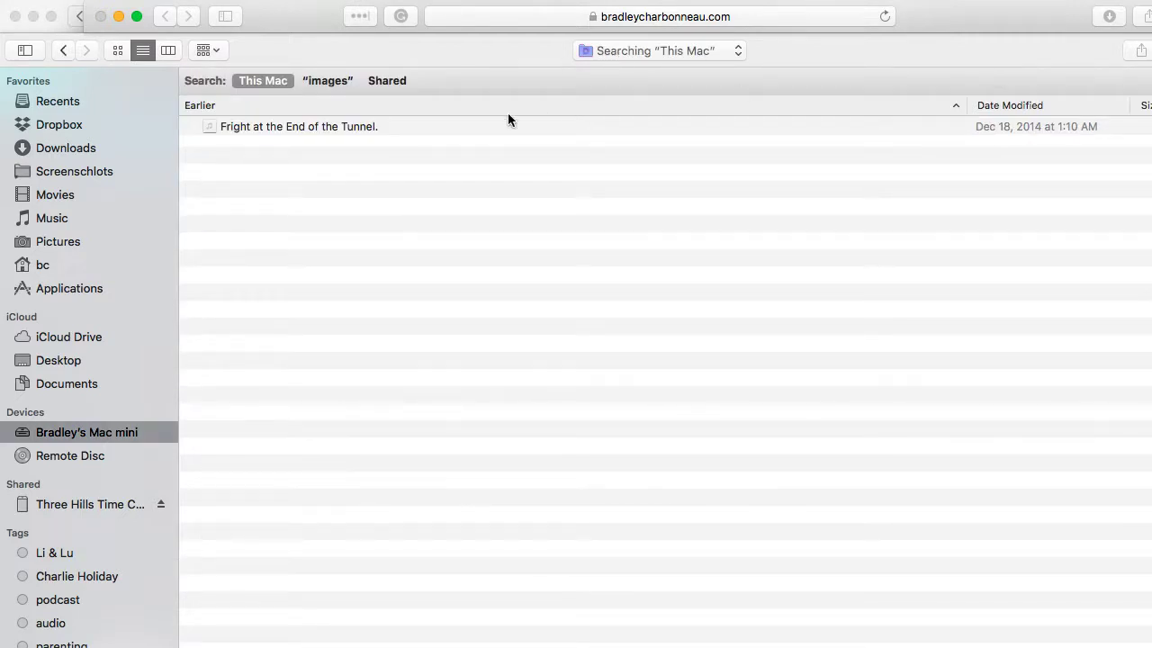
{"action": "left_click", "coordinate": [303, 126]}
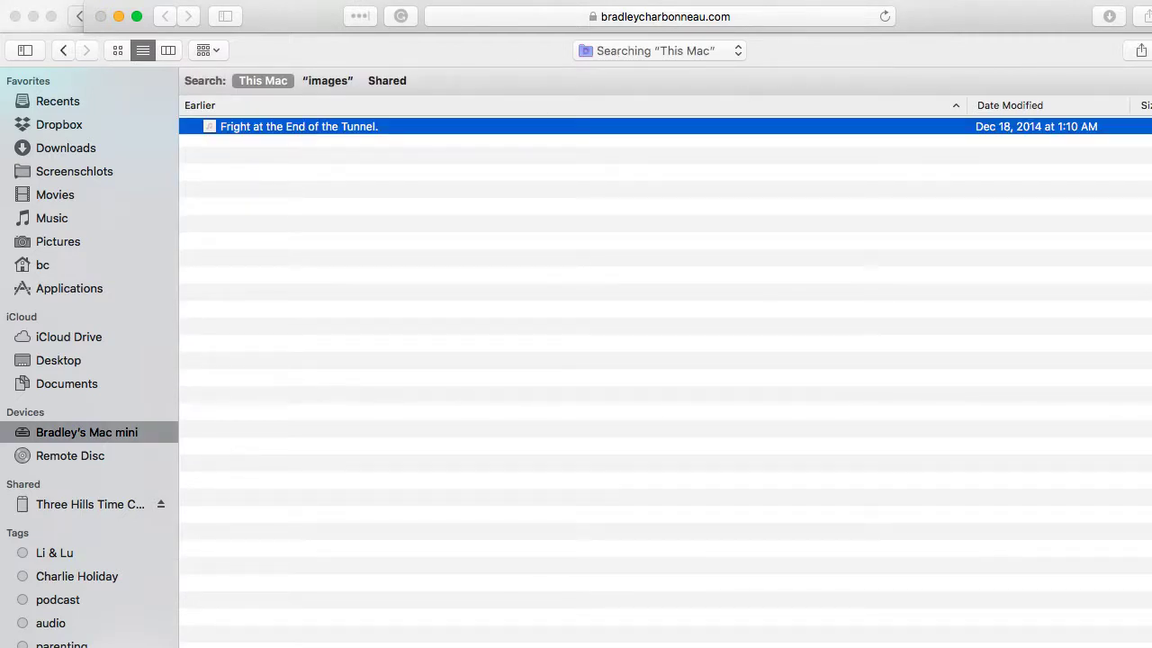
{"action": "key", "text": "Return"}
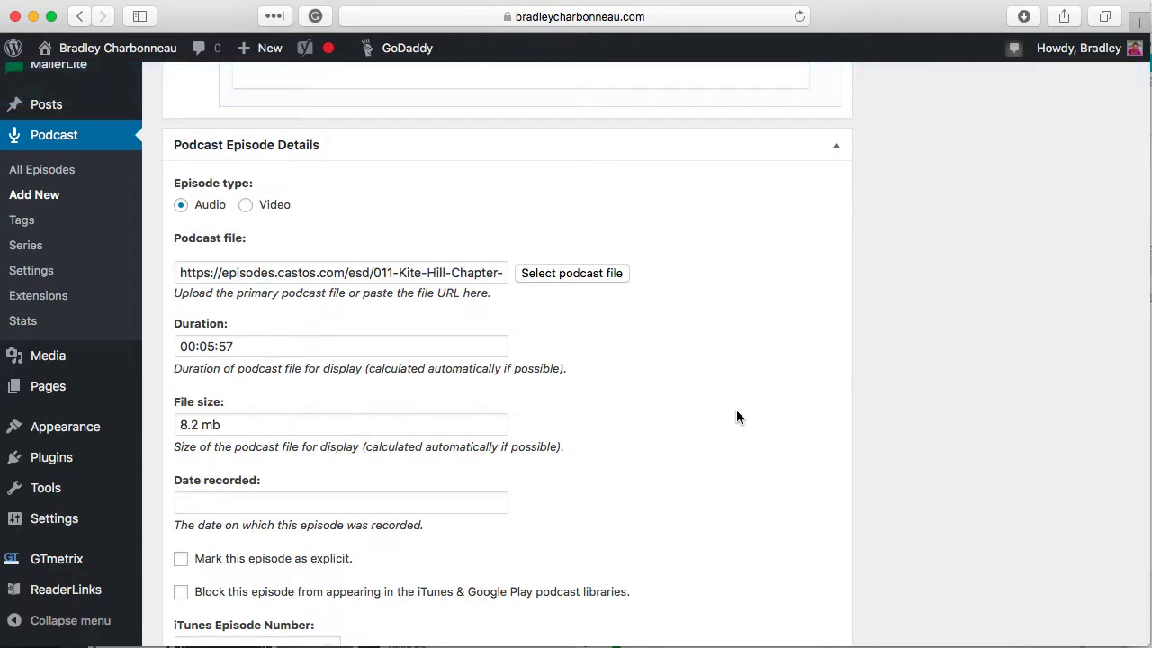
Step: Set the iTunes episode type in the Podcast Episode Details to "Full: For Normal Episodes"
{"action": "scroll", "coordinate": [736, 410], "scroll_direction": "down", "scroll_amount": 3}
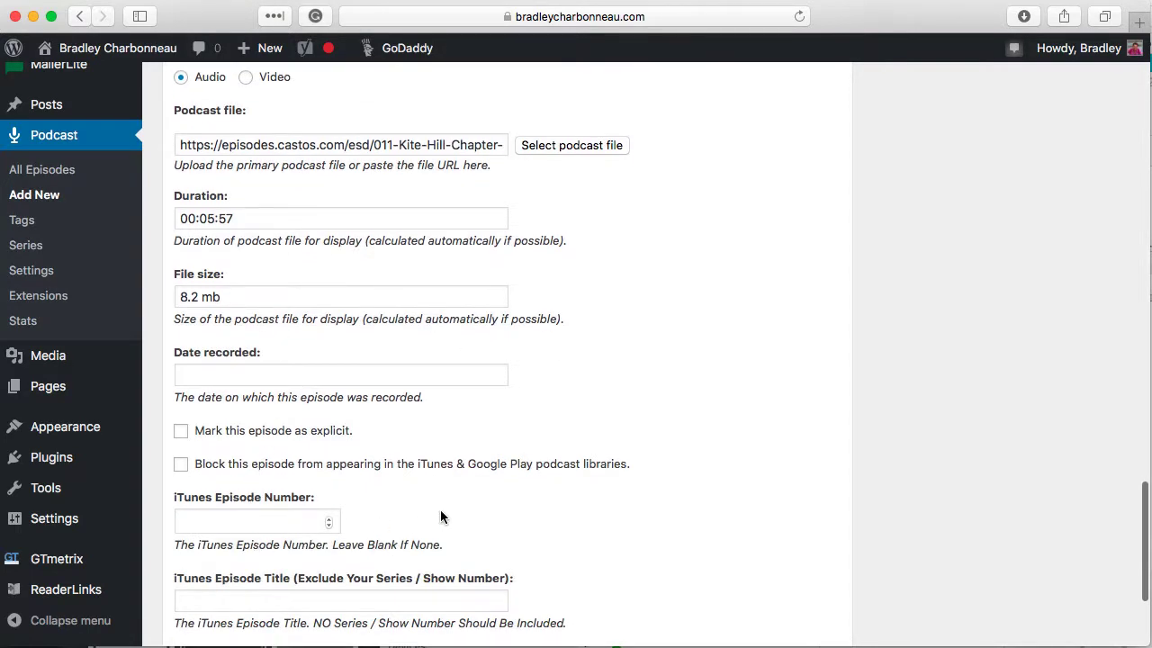
{"action": "scroll", "coordinate": [709, 576], "scroll_direction": "down", "scroll_amount": 5}
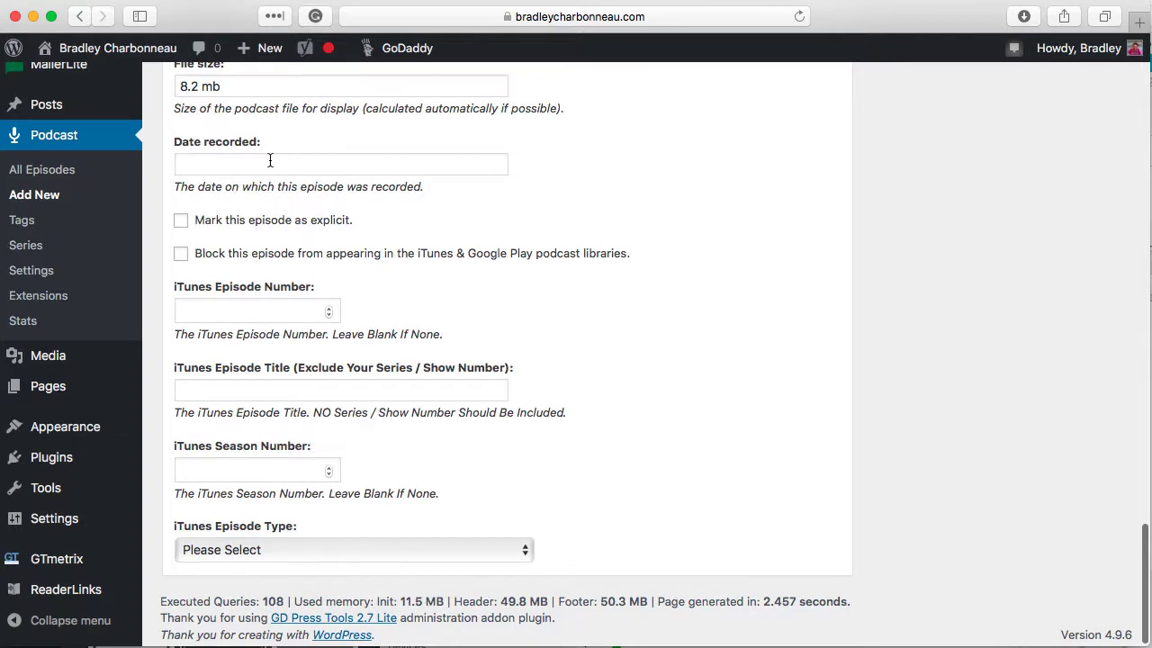
{"action": "scroll", "coordinate": [631, 477], "scroll_direction": "down", "scroll_amount": 1}
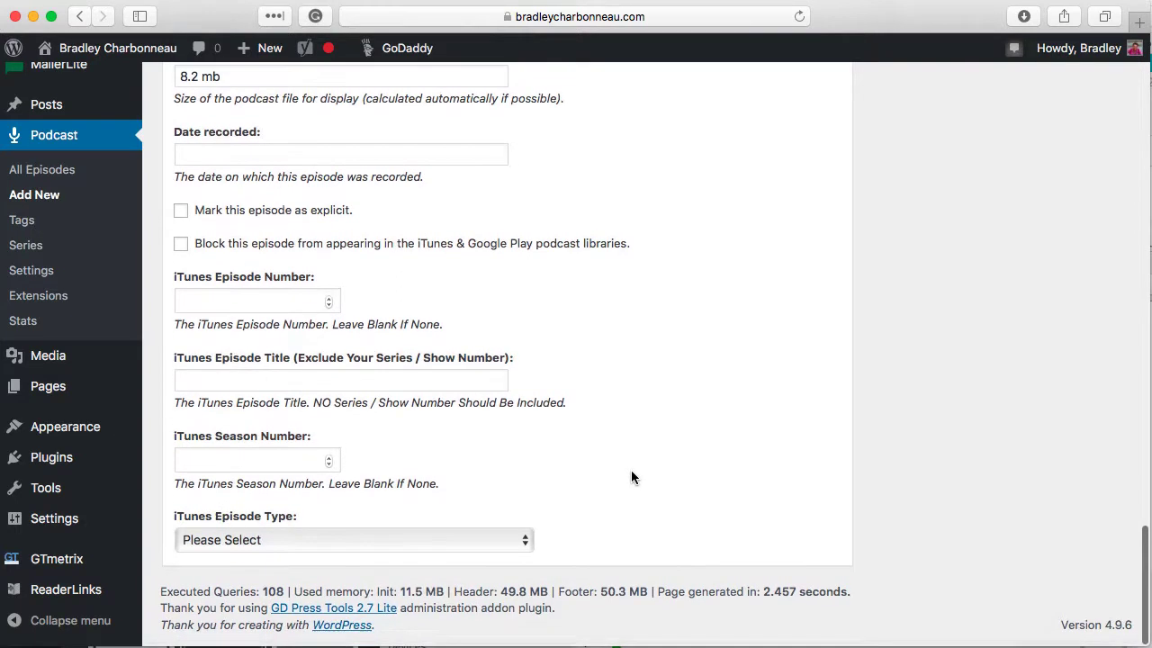
{"action": "left_click", "coordinate": [473, 543]}
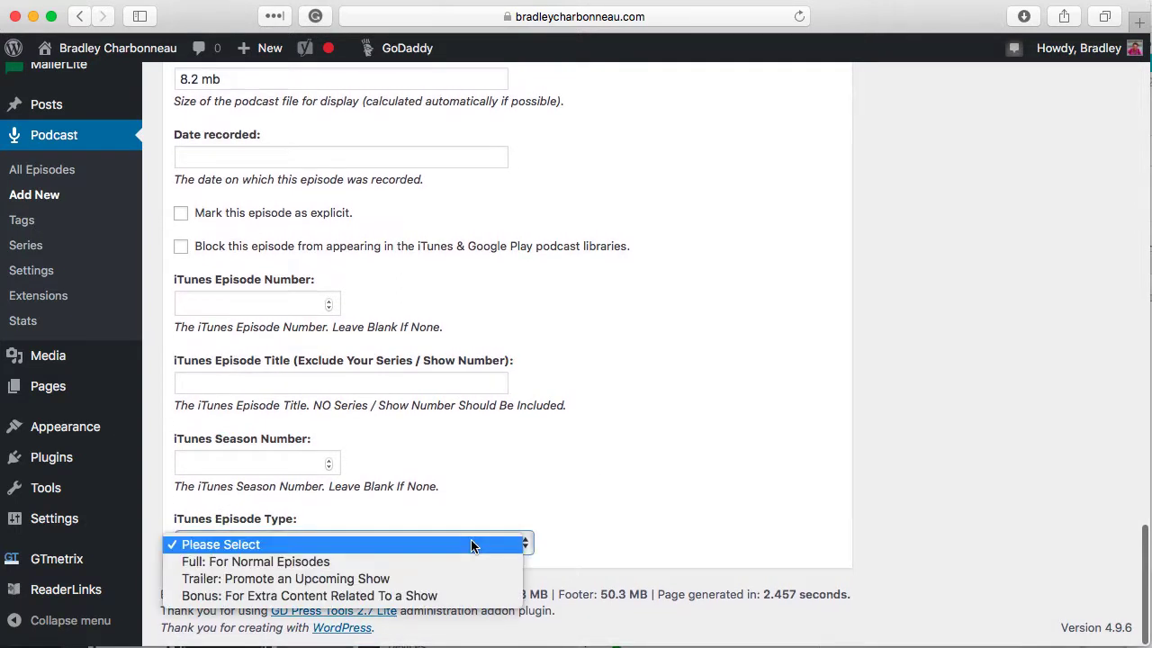
{"action": "left_click", "coordinate": [428, 561]}
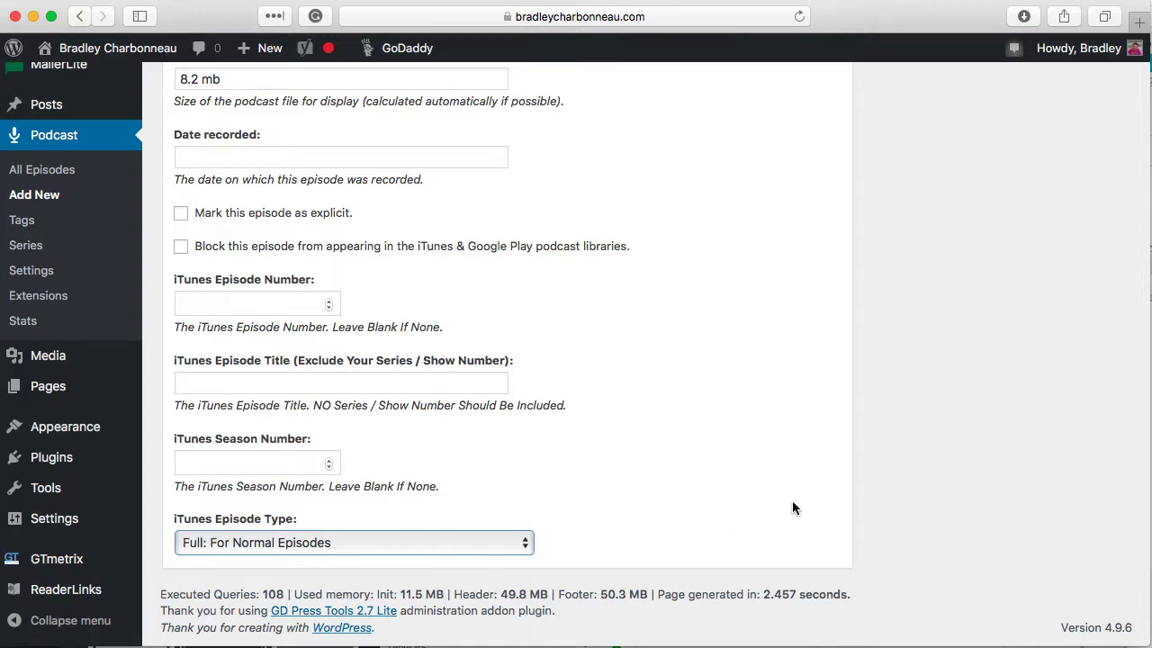
Step: Check the publish date options without changing them, and publish the episode immediately
{"action": "scroll", "coordinate": [792, 507], "scroll_direction": "up", "scroll_amount": 15}
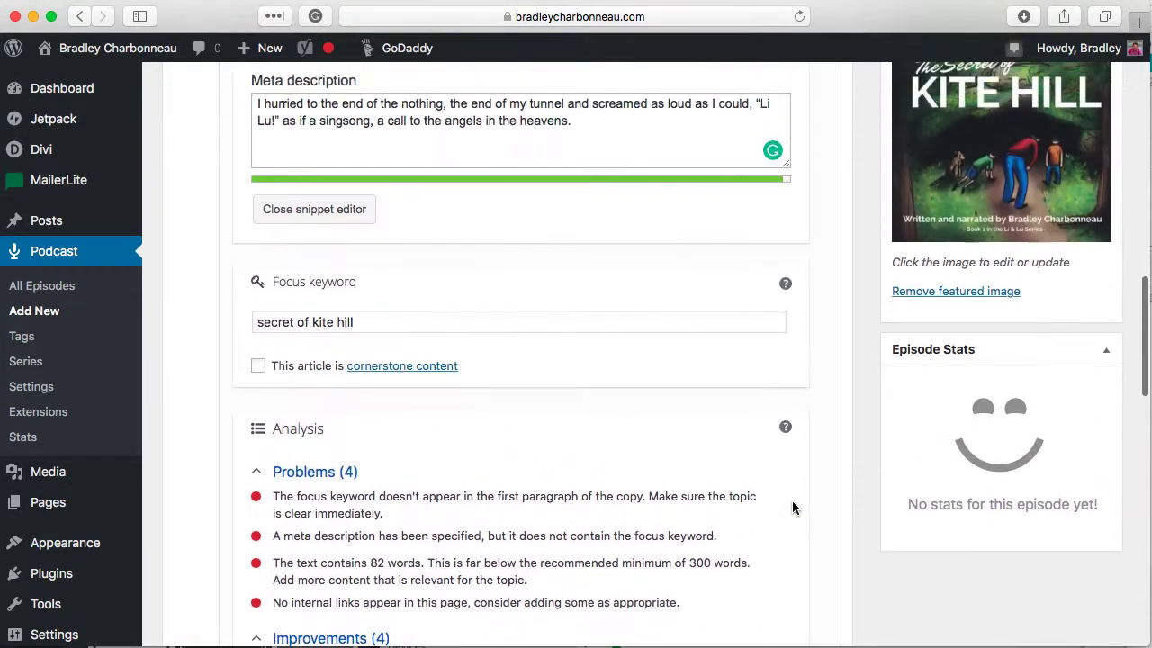
{"action": "scroll", "coordinate": [793, 508], "scroll_direction": "up", "scroll_amount": 15}
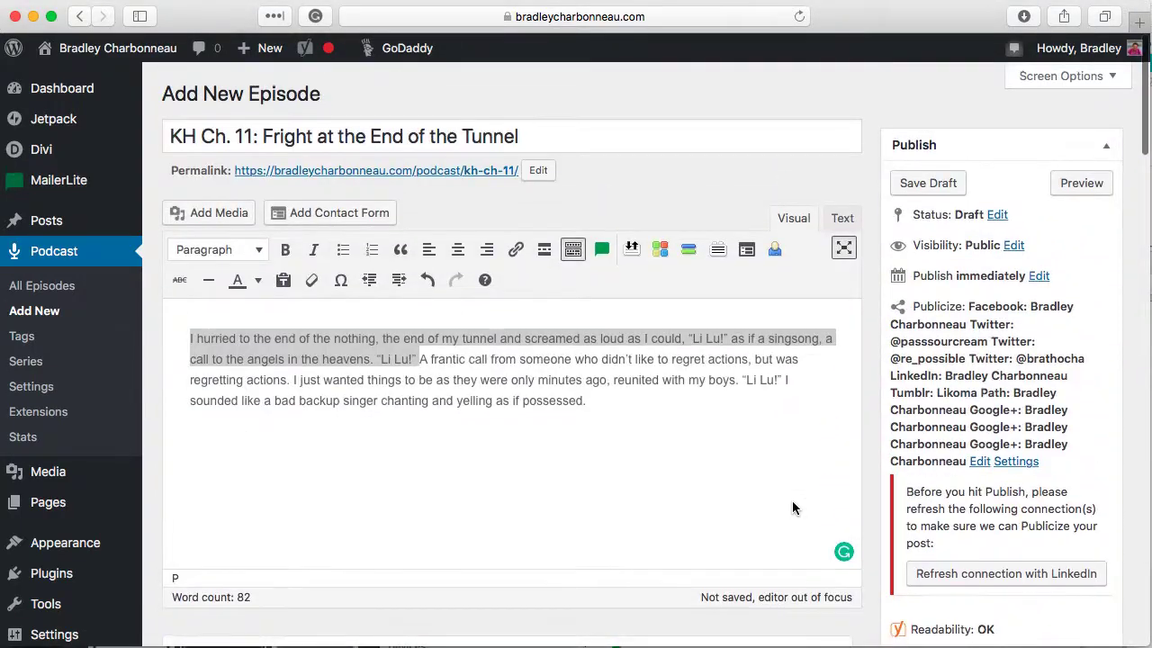
{"action": "left_click", "coordinate": [1040, 277]}
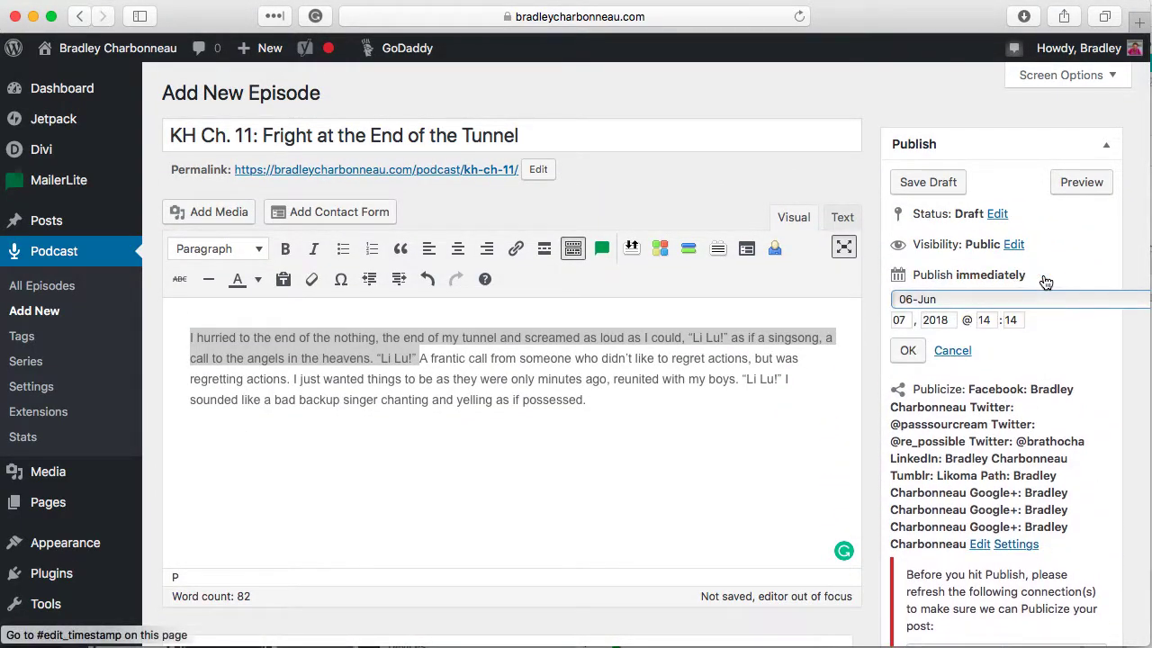
{"action": "left_click", "coordinate": [951, 350]}
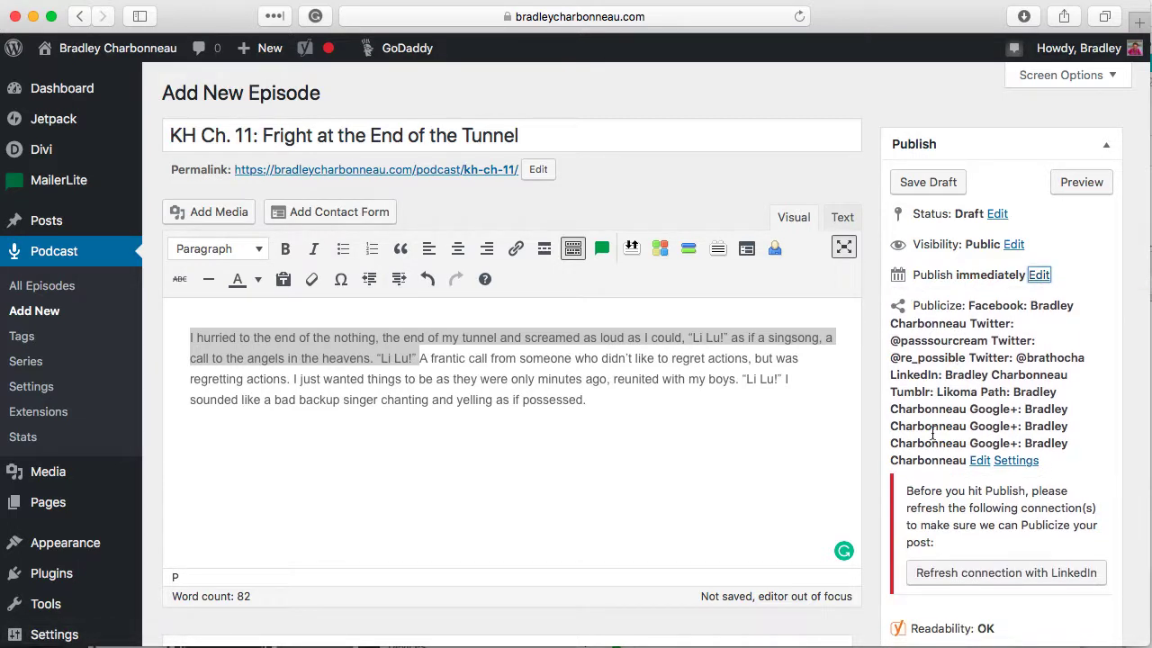
{"action": "scroll", "coordinate": [868, 562], "scroll_direction": "down", "scroll_amount": 5}
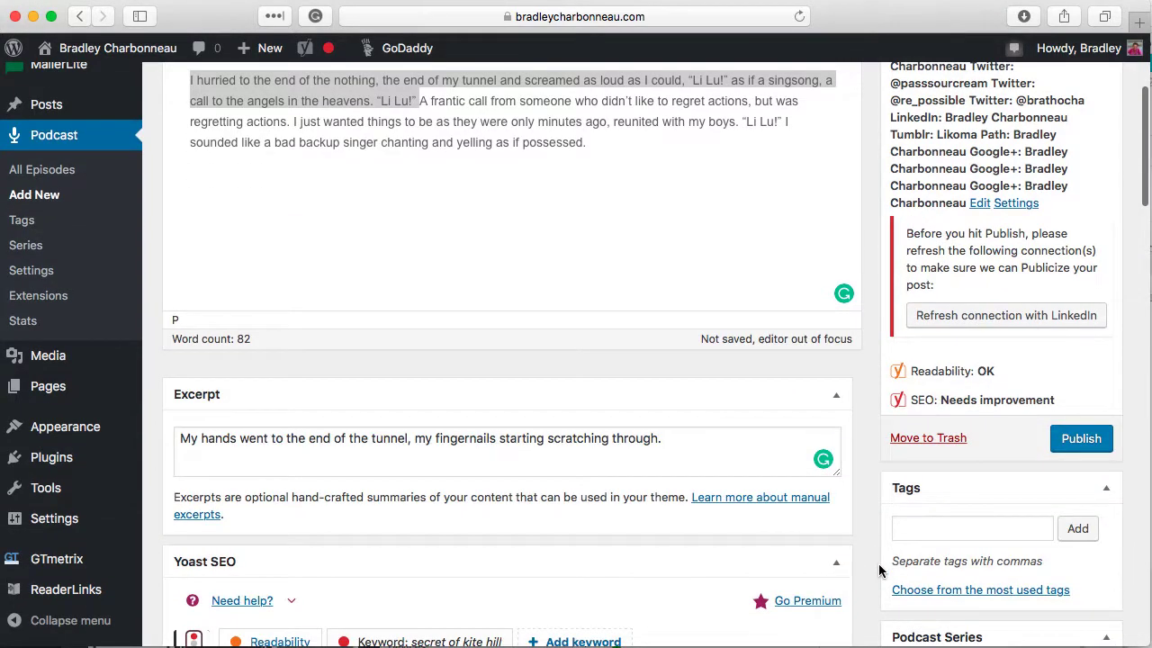
{"action": "left_click", "coordinate": [1084, 441]}
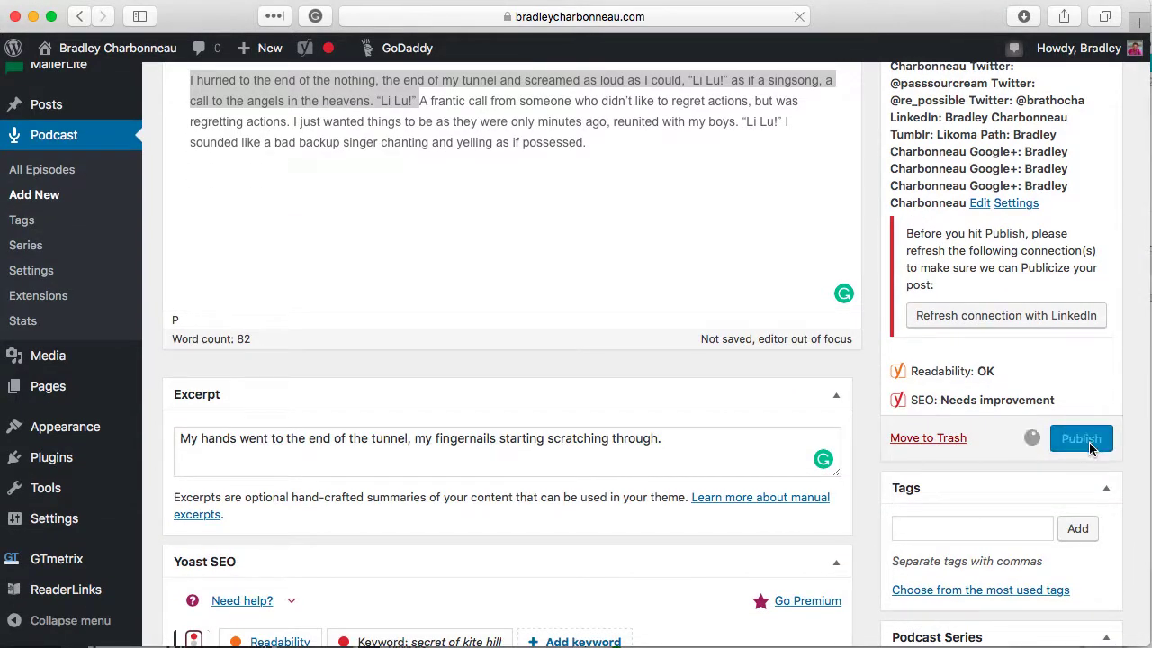